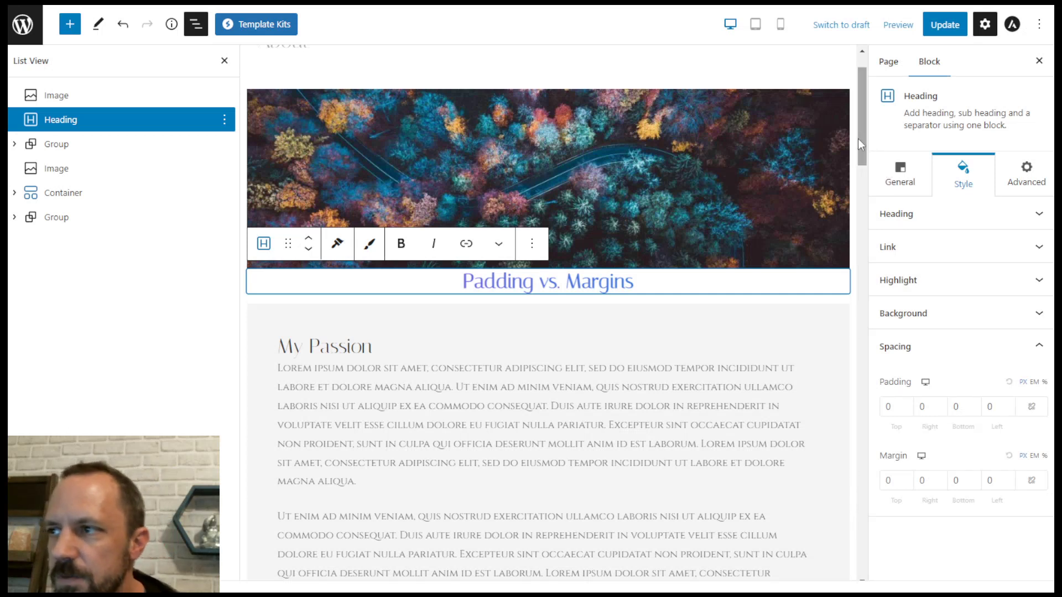
Review the About page's top image, heading and My Passion group blocks
{"action": "scroll", "coordinate": [862, 155], "scroll_direction": "down", "scroll_amount": 2}
{"action": "left_click_drag", "start_coordinate": [862, 136], "coordinate": [862, 257]}
{"action": "left_click", "coordinate": [161, 119]}
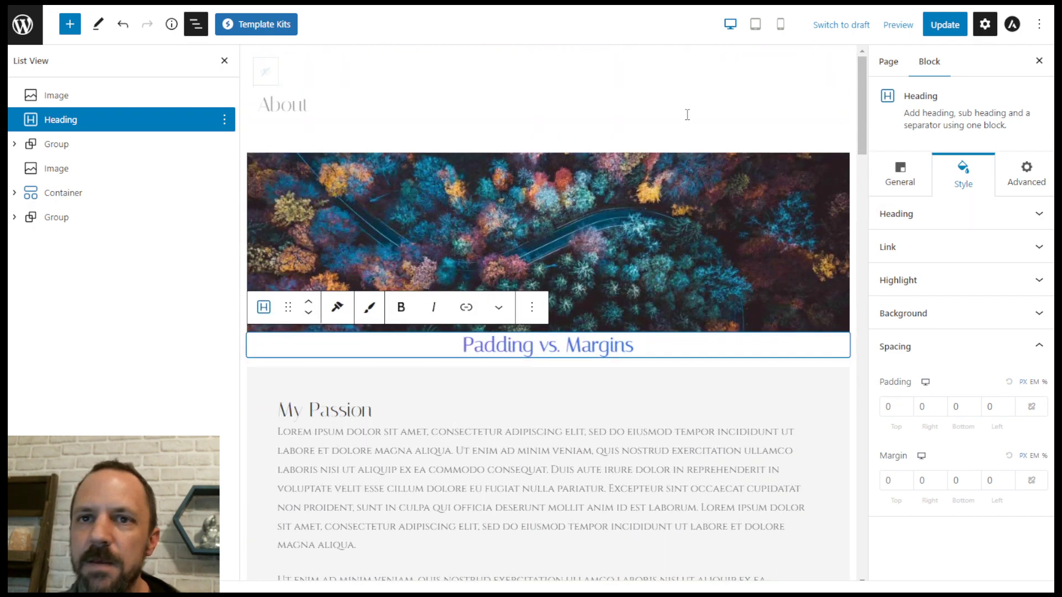
{"action": "left_click", "coordinate": [54, 95]}
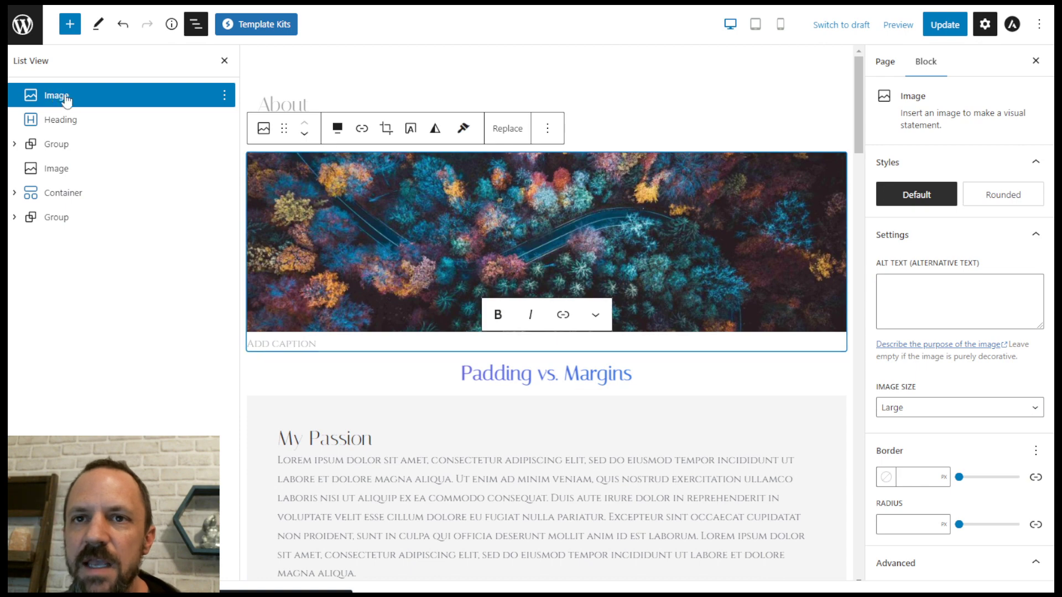
{"action": "left_click", "coordinate": [56, 144]}
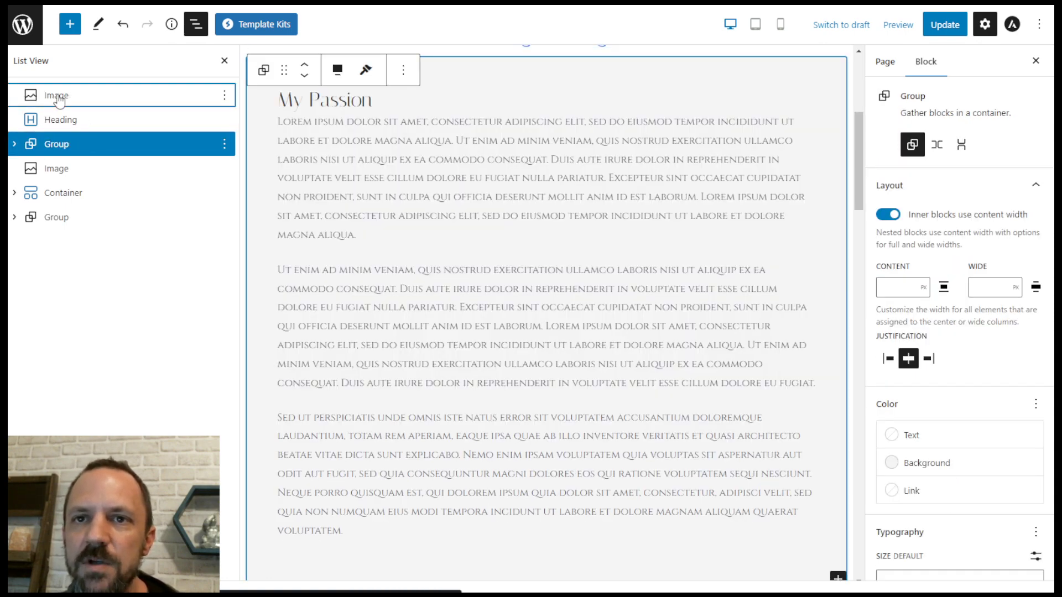
{"action": "left_click", "coordinate": [77, 96]}
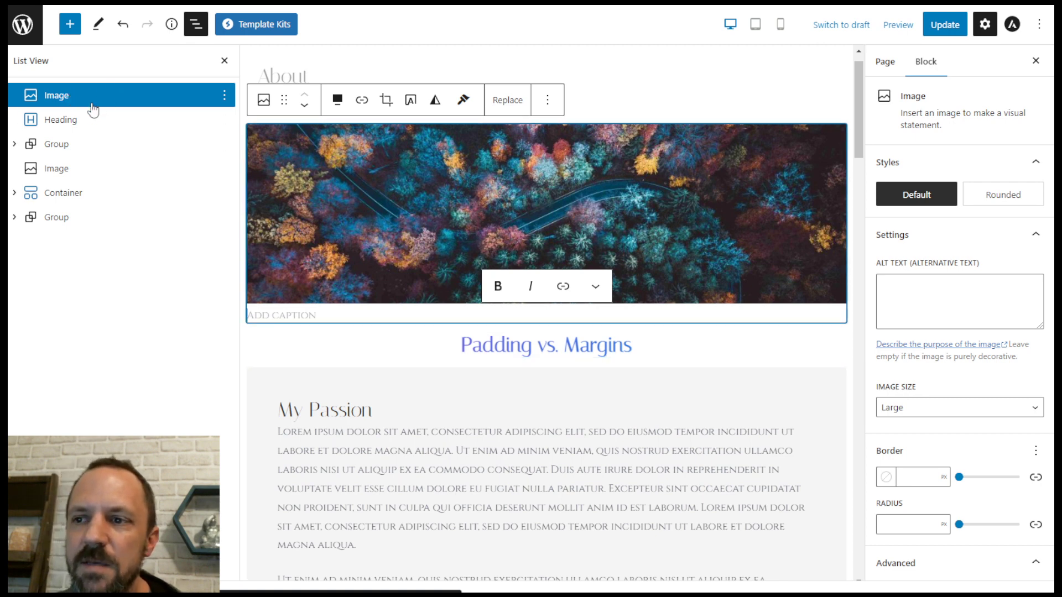
Set the top padding of the "Padding vs. Margins" heading to 50 px
{"action": "left_click", "coordinate": [63, 118]}
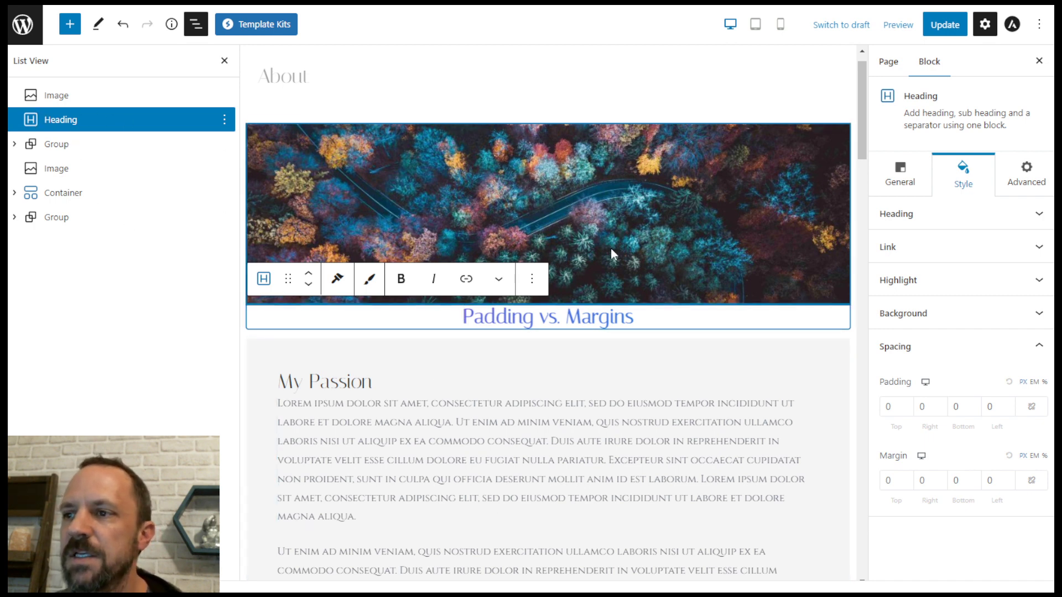
{"action": "scroll", "coordinate": [865, 135], "scroll_direction": "down", "scroll_amount": 1}
{"action": "scroll", "coordinate": [864, 135], "scroll_direction": "down", "scroll_amount": 1}
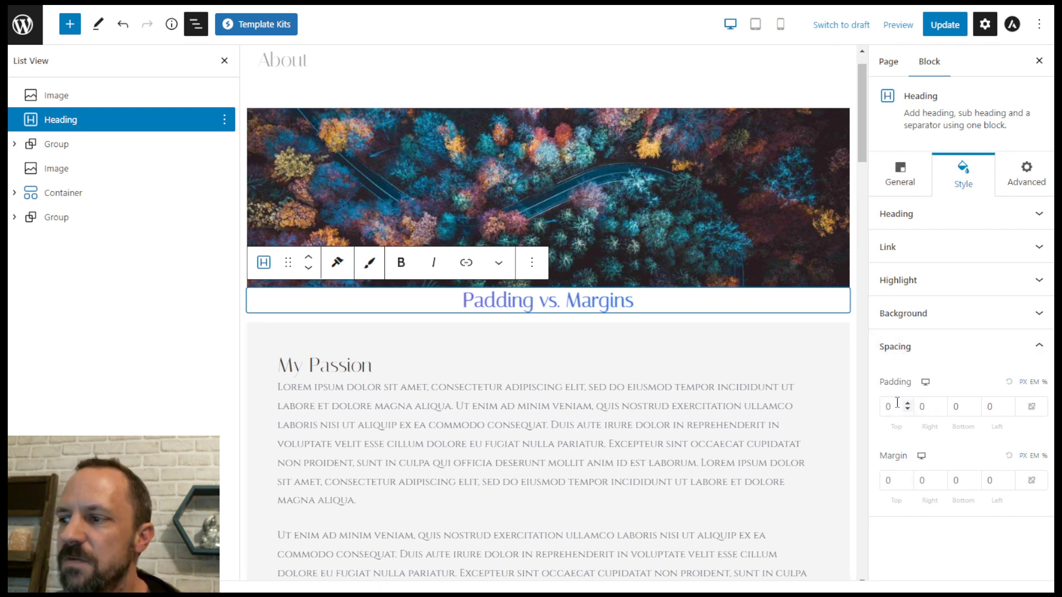
{"action": "type", "text": "50"}
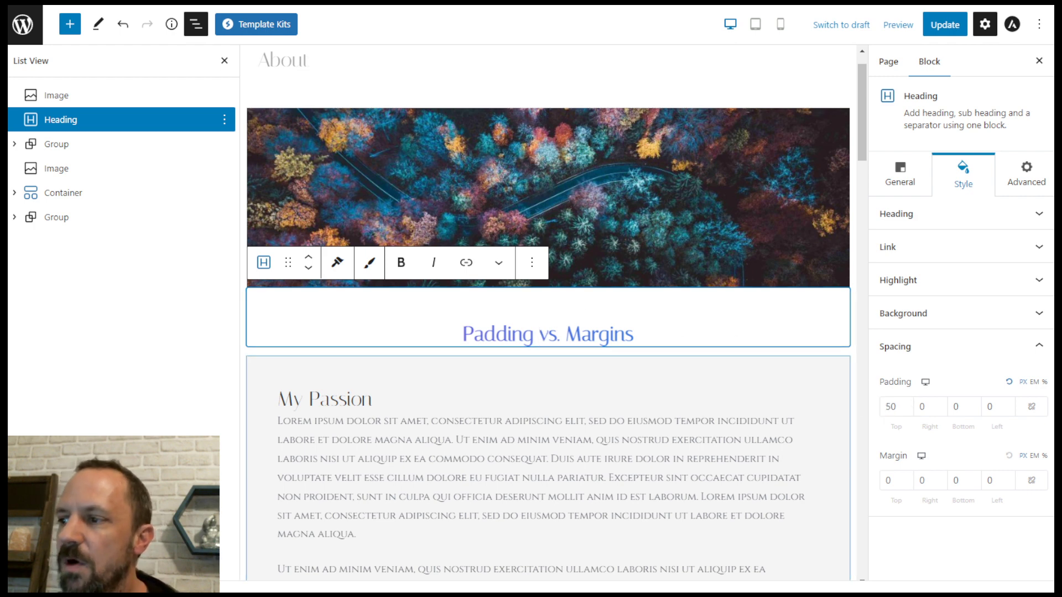
Set the "Padding vs. Margins" heading's top padding to 0 and its top margin to 50 px
{"action": "double_click", "coordinate": [900, 406]}
{"action": "type", "text": "0"}
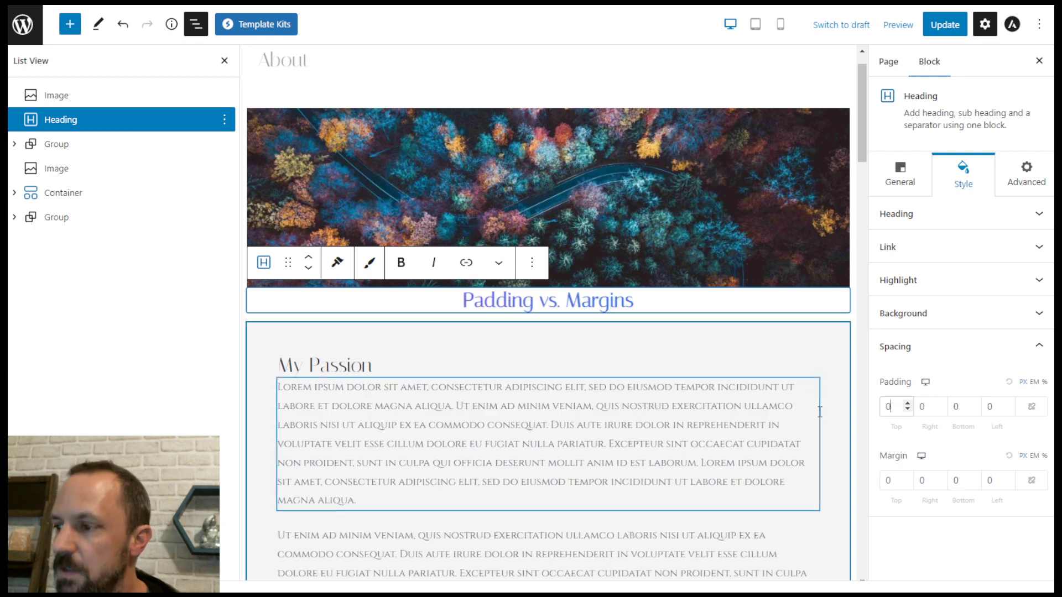
{"action": "double_click", "coordinate": [888, 481]}
{"action": "type", "text": "50"}
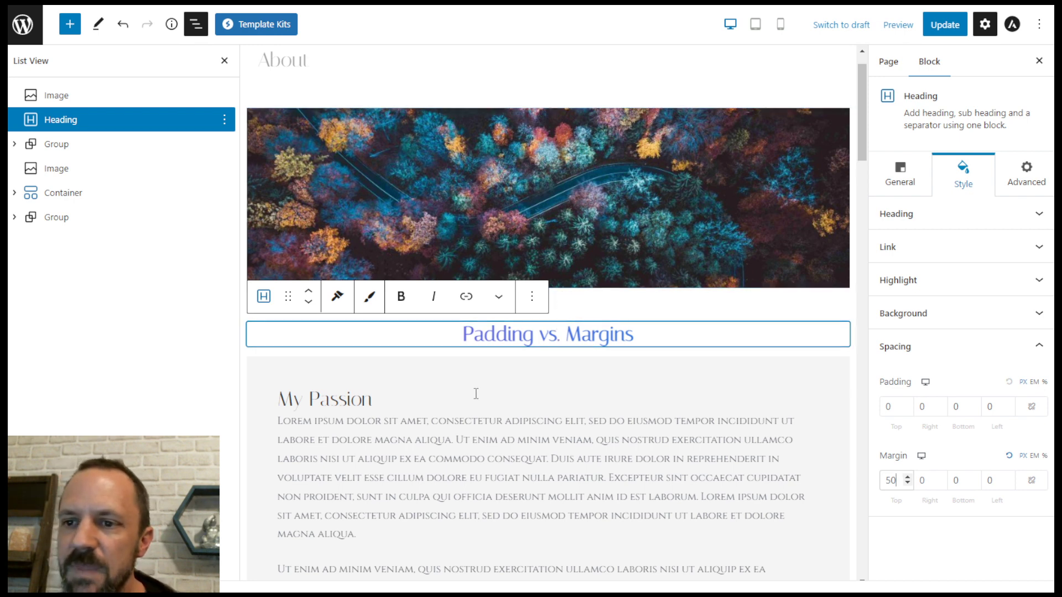
Examine the spacing around the text in the My Passion group and its dimension settings
{"action": "left_click", "coordinate": [50, 144]}
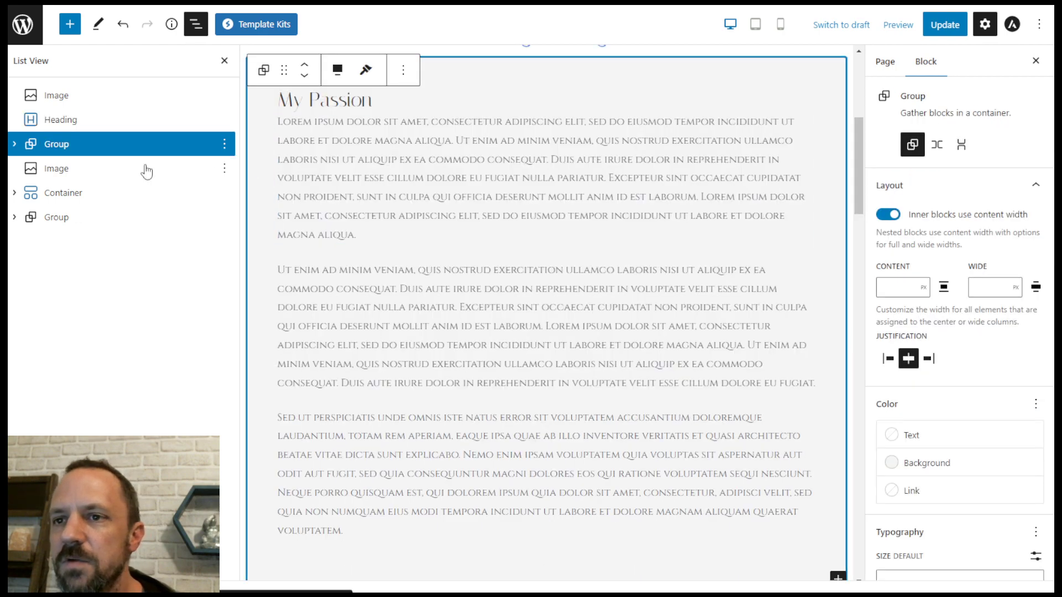
{"action": "left_click_drag", "start_coordinate": [858, 174], "coordinate": [855, 145]}
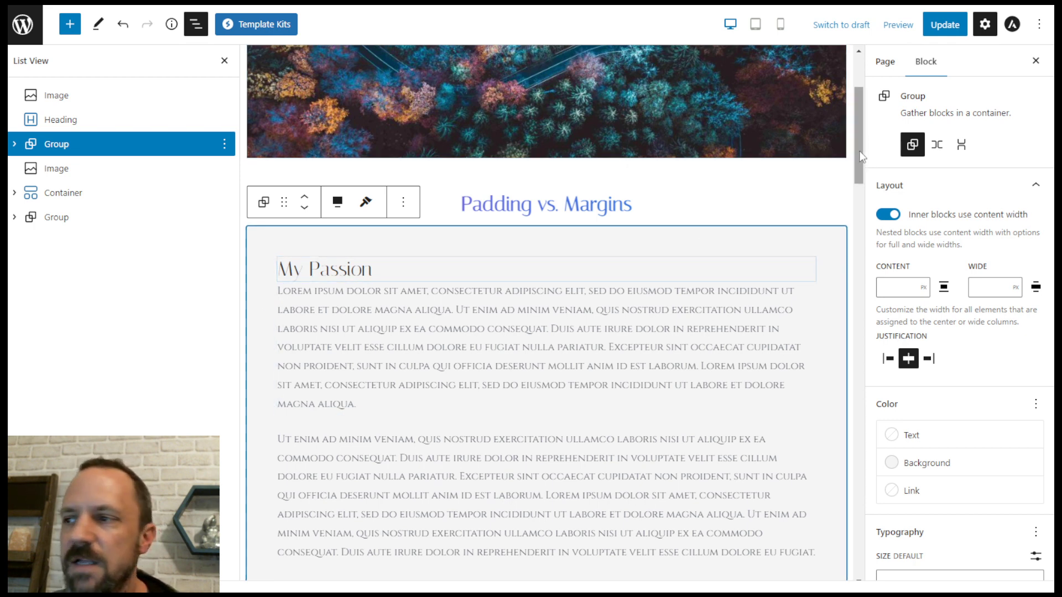
{"action": "scroll", "coordinate": [866, 150], "scroll_direction": "down", "scroll_amount": 2}
{"action": "scroll", "coordinate": [866, 145], "scroll_direction": "up", "scroll_amount": 2}
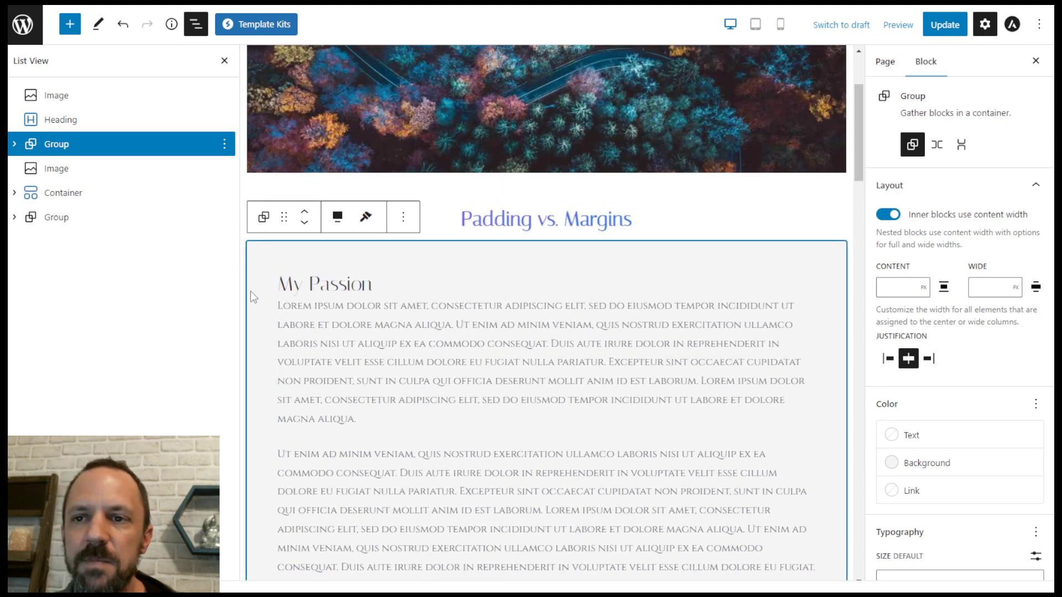
{"action": "scroll", "coordinate": [858, 153], "scroll_direction": "down", "scroll_amount": 2}
{"action": "scroll", "coordinate": [860, 180], "scroll_direction": "up", "scroll_amount": 4}
{"action": "scroll", "coordinate": [967, 311], "scroll_direction": "down", "scroll_amount": 3}
{"action": "scroll", "coordinate": [967, 311], "scroll_direction": "down", "scroll_amount": 5}
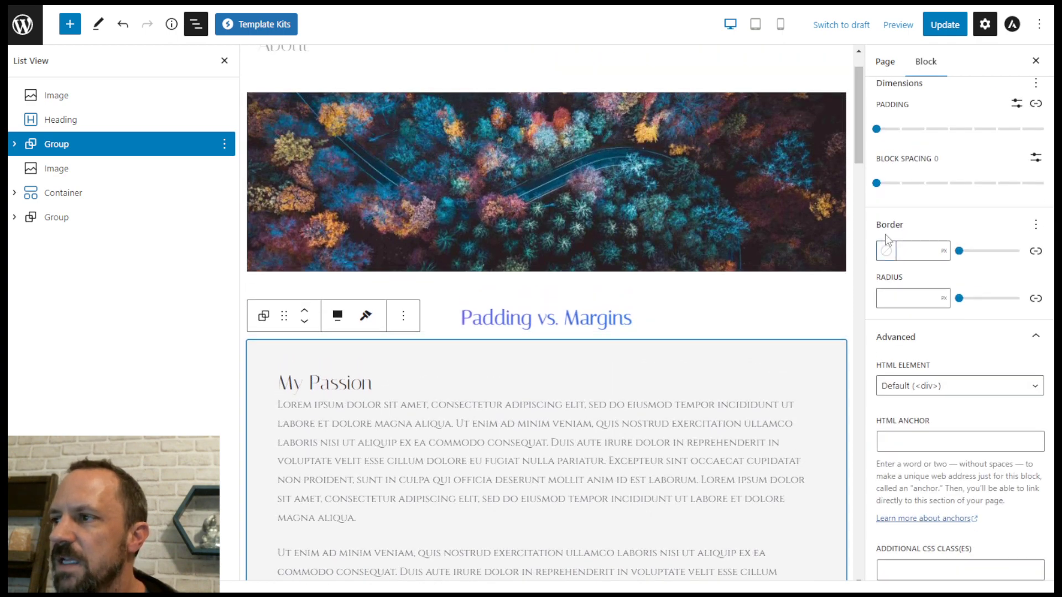
{"action": "scroll", "coordinate": [902, 260], "scroll_direction": "up", "scroll_amount": 3}
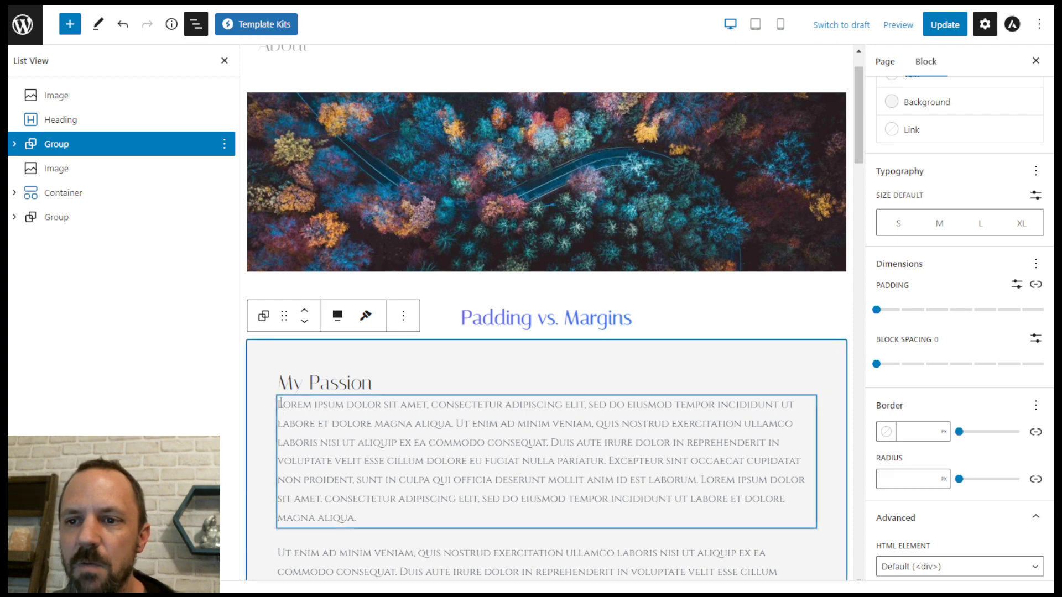
{"action": "scroll", "coordinate": [295, 378], "scroll_direction": "down", "scroll_amount": 3}
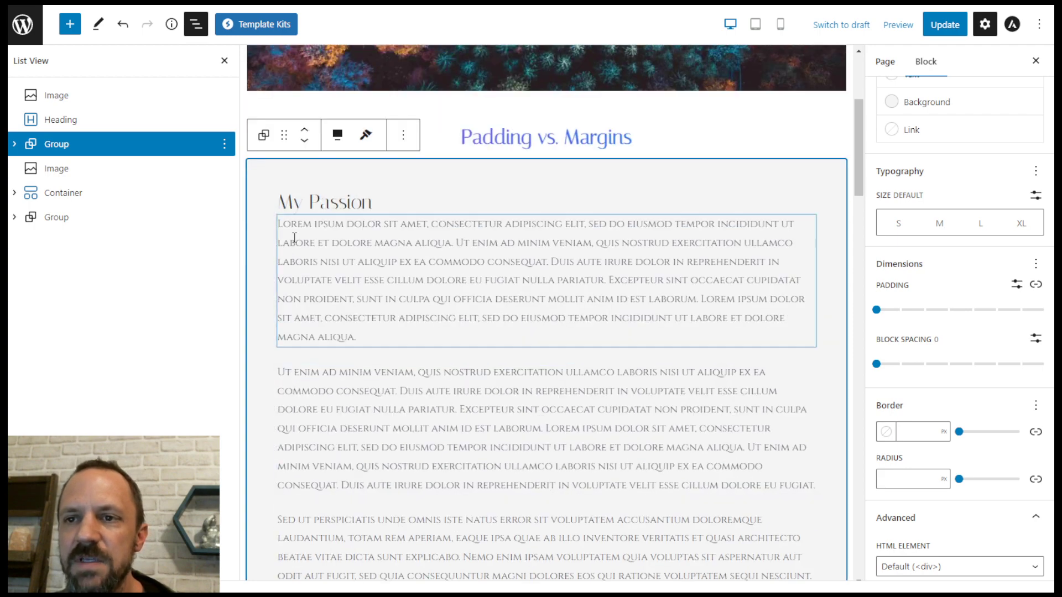
Set the My Passion group's padding to 0 on all sides and undo the change
{"action": "mouse_move", "coordinate": [879, 310]}
{"action": "left_mouse_down"}
{"action": "mouse_move", "coordinate": [898, 307]}
{"action": "mouse_move", "coordinate": [875, 309]}
{"action": "left_mouse_up"}
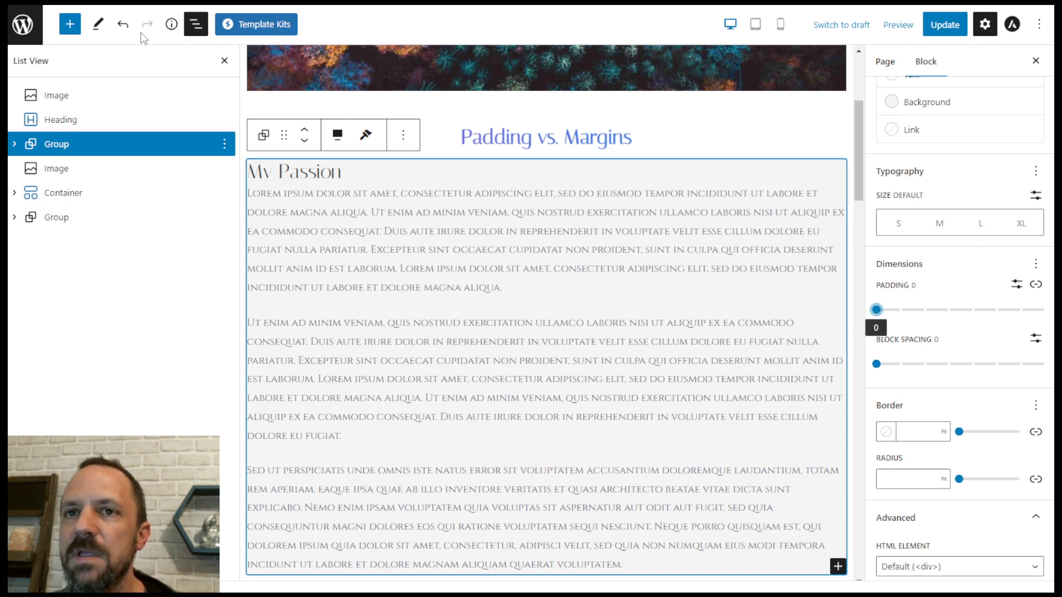
{"action": "mouse_move", "coordinate": [875, 309]}
{"action": "left_mouse_down"}
{"action": "mouse_move", "coordinate": [1015, 310]}
{"action": "mouse_move", "coordinate": [875, 310]}
{"action": "left_mouse_up"}
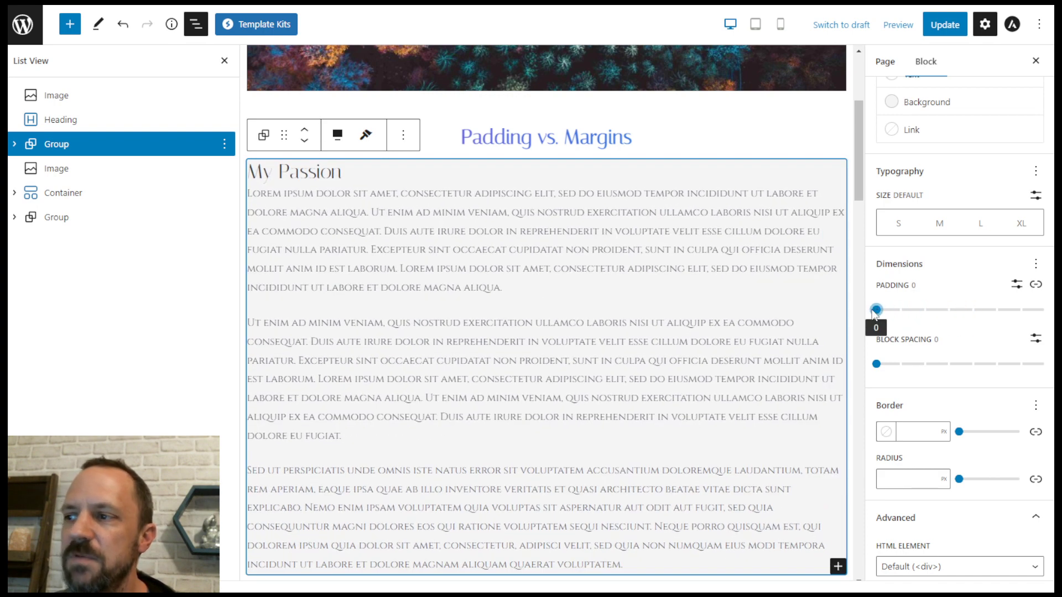
{"action": "left_click", "coordinate": [123, 26]}
{"action": "left_click", "coordinate": [122, 26]}
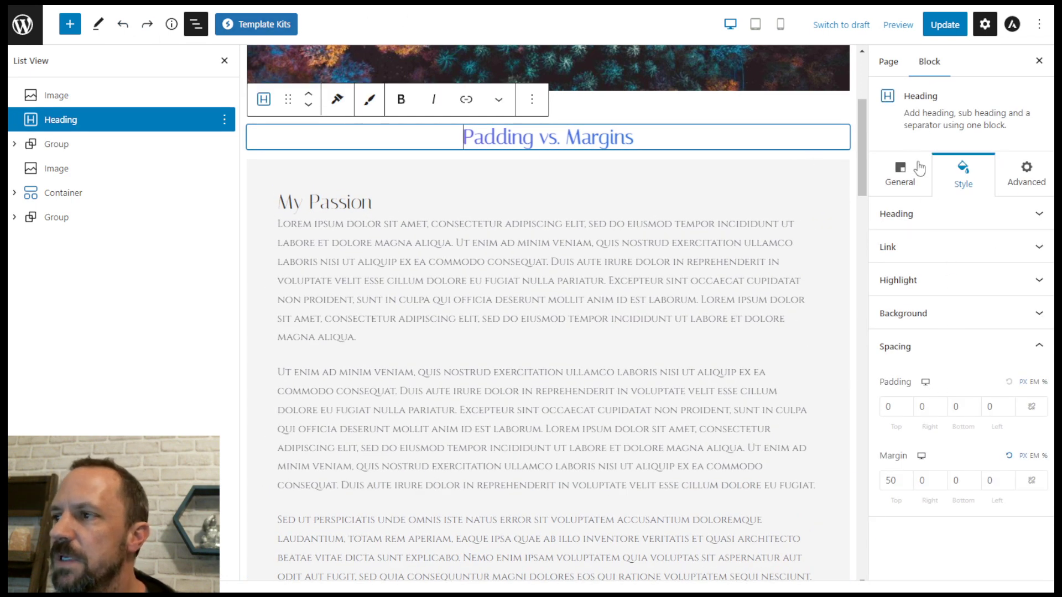
Unlink the My Passion group's padding so each side can be set separately
{"action": "left_click", "coordinate": [76, 145]}
{"action": "scroll", "coordinate": [963, 339], "scroll_direction": "down", "scroll_amount": 6}
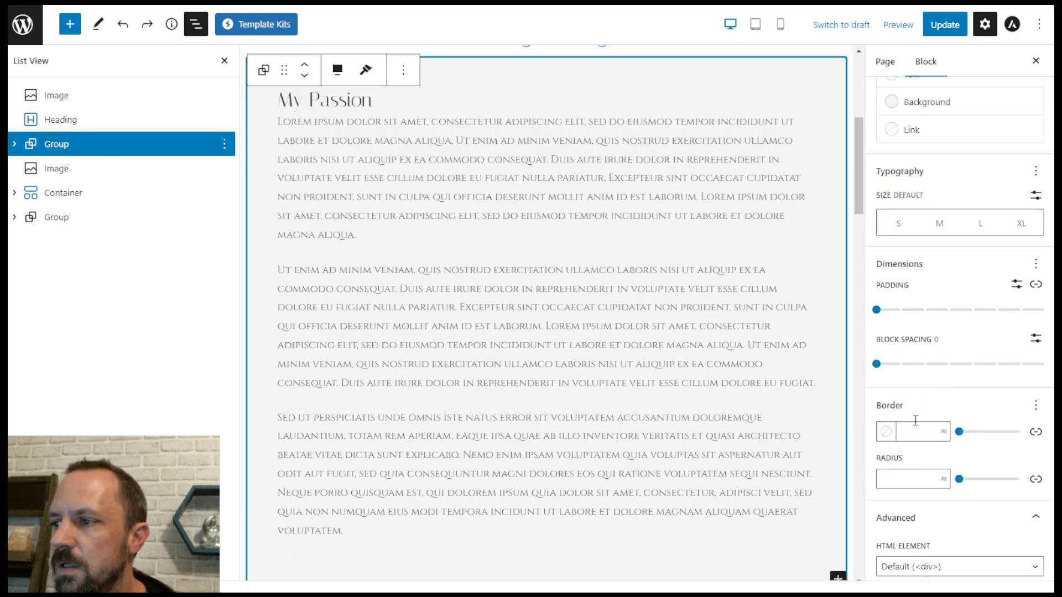
{"action": "left_click", "coordinate": [1037, 286]}
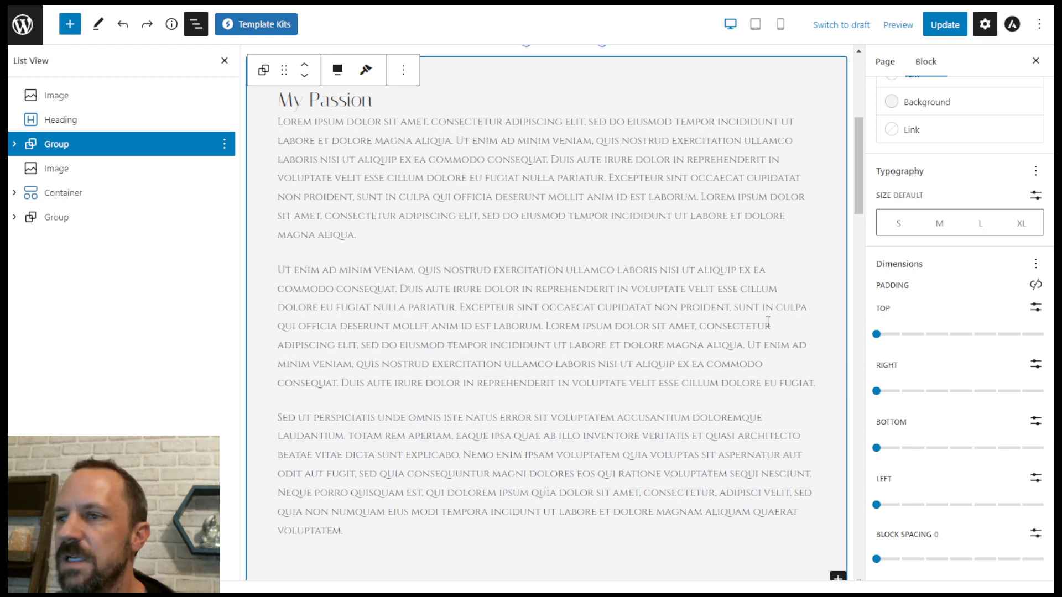
{"action": "scroll", "coordinate": [300, 240], "scroll_direction": "up", "scroll_amount": 3}
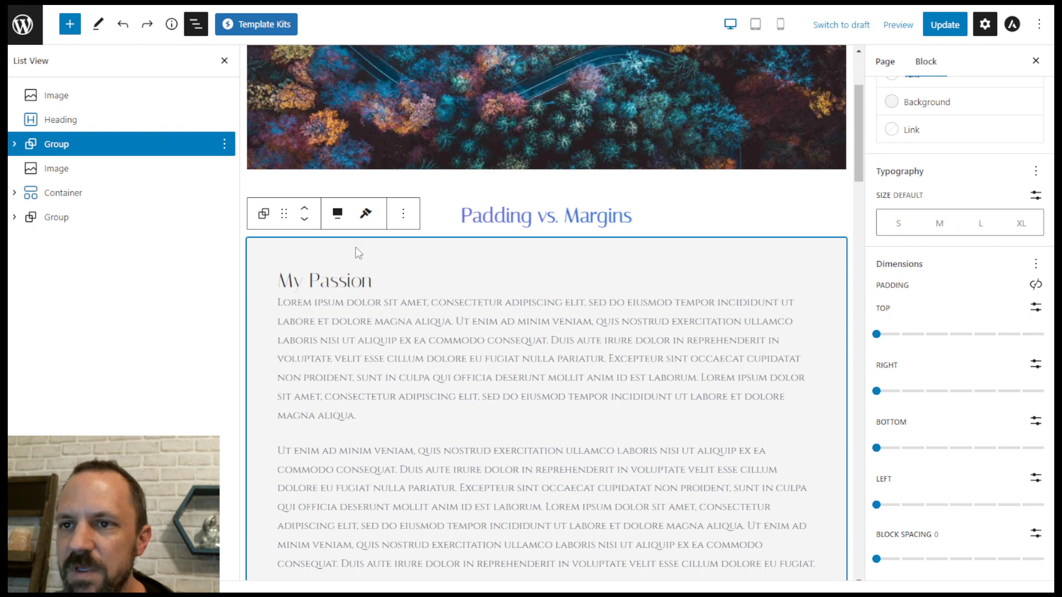
{"action": "left_click", "coordinate": [61, 145]}
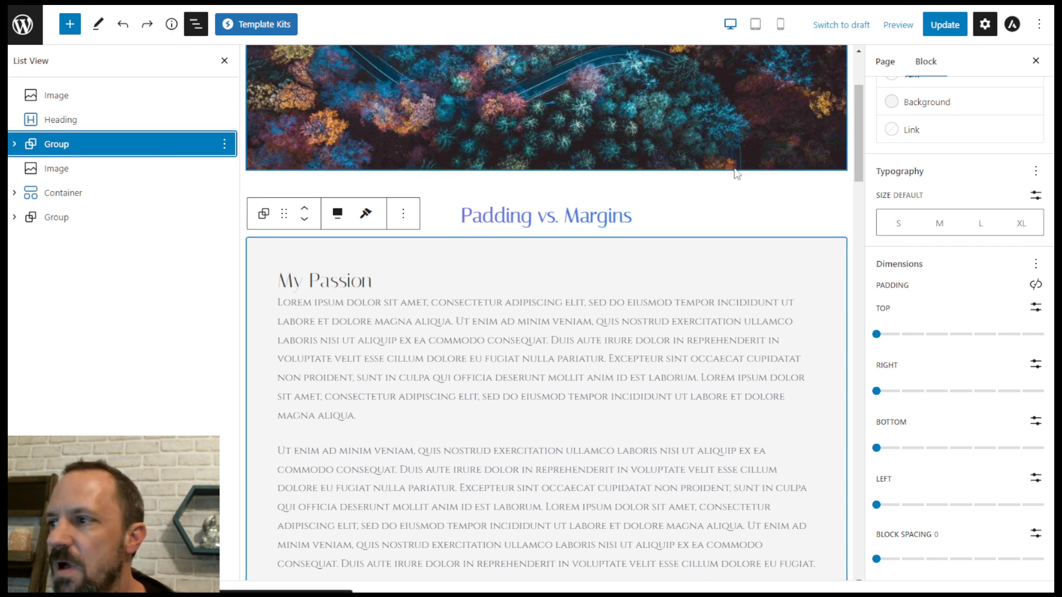
Add the margin option to the My Passion group's dimensions and set only its top margin to 7
{"action": "left_click", "coordinate": [1036, 264]}
{"action": "left_click", "coordinate": [909, 363]}
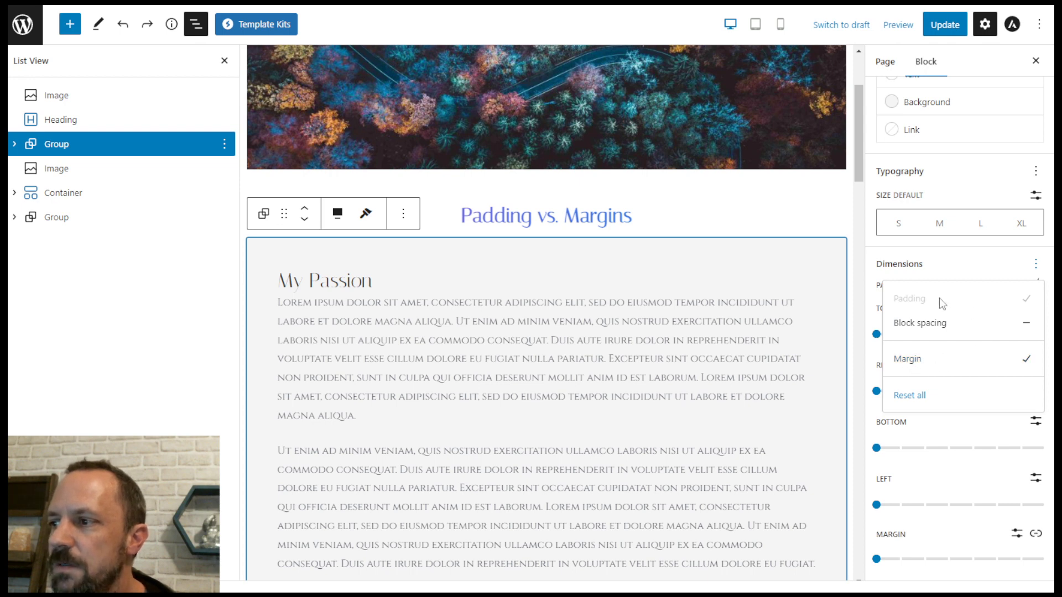
{"action": "left_click", "coordinate": [941, 262]}
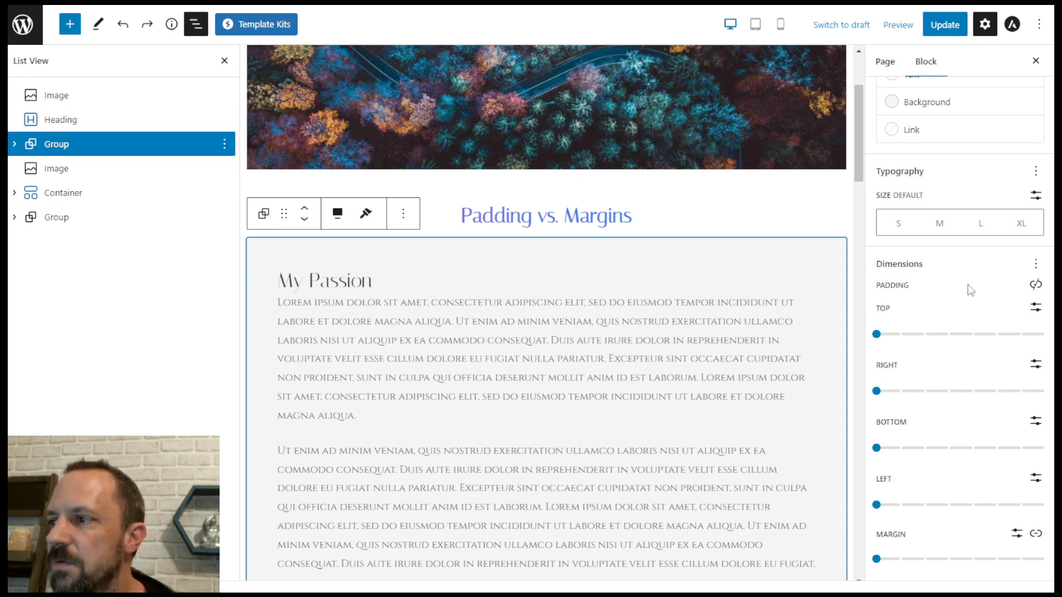
{"action": "scroll", "coordinate": [939, 296], "scroll_direction": "down", "scroll_amount": 6}
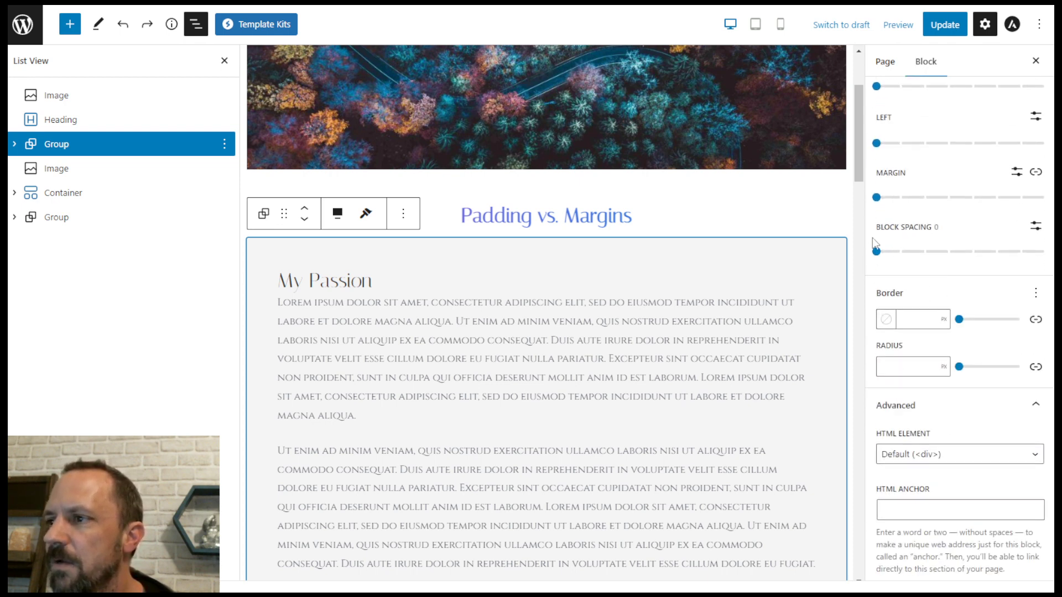
{"action": "left_click", "coordinate": [1036, 173]}
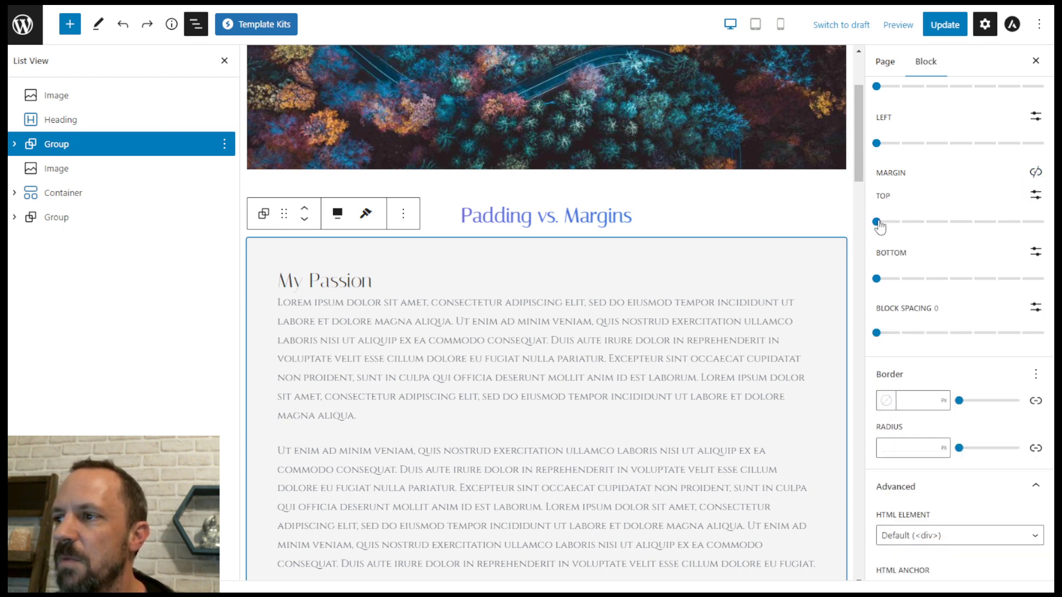
{"action": "left_click_drag", "start_coordinate": [877, 223], "coordinate": [1046, 228]}
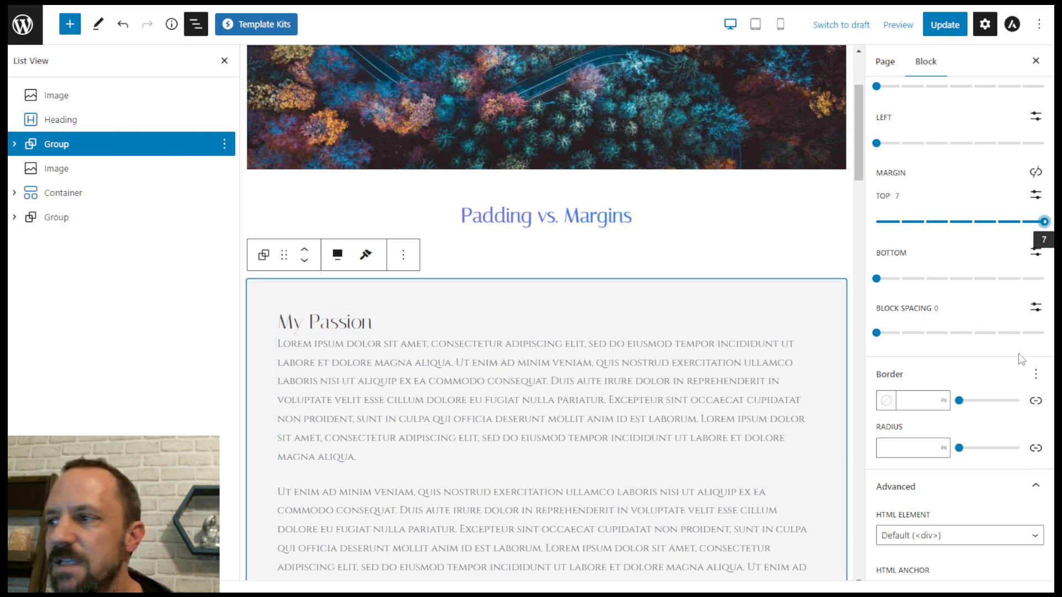
Expand the group in the block list and inspect its My Passion heading and first paragraph
{"action": "left_click", "coordinate": [31, 146]}
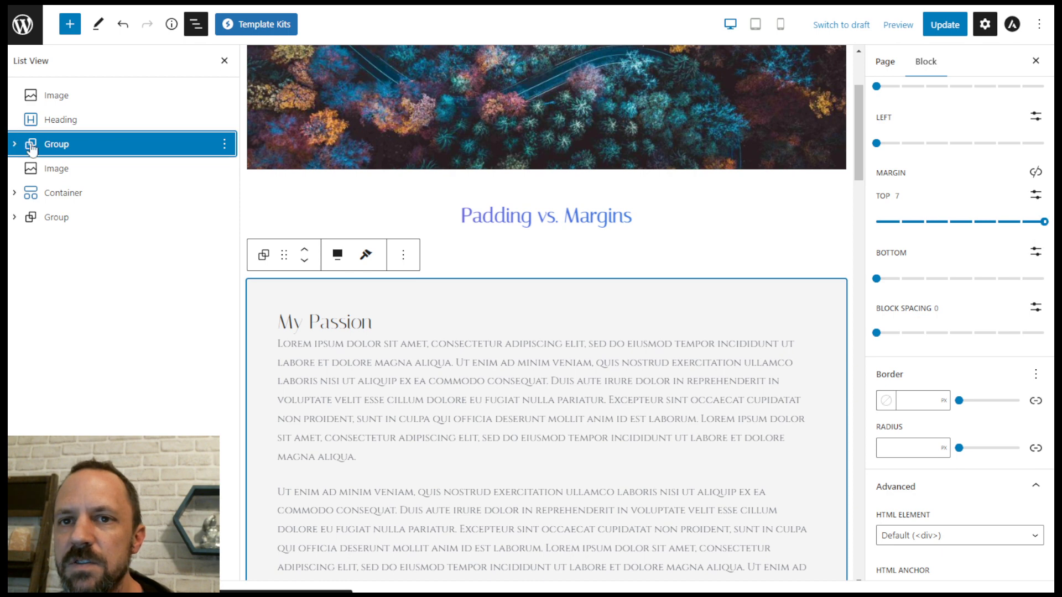
{"action": "left_click", "coordinate": [17, 144]}
{"action": "left_click", "coordinate": [87, 171]}
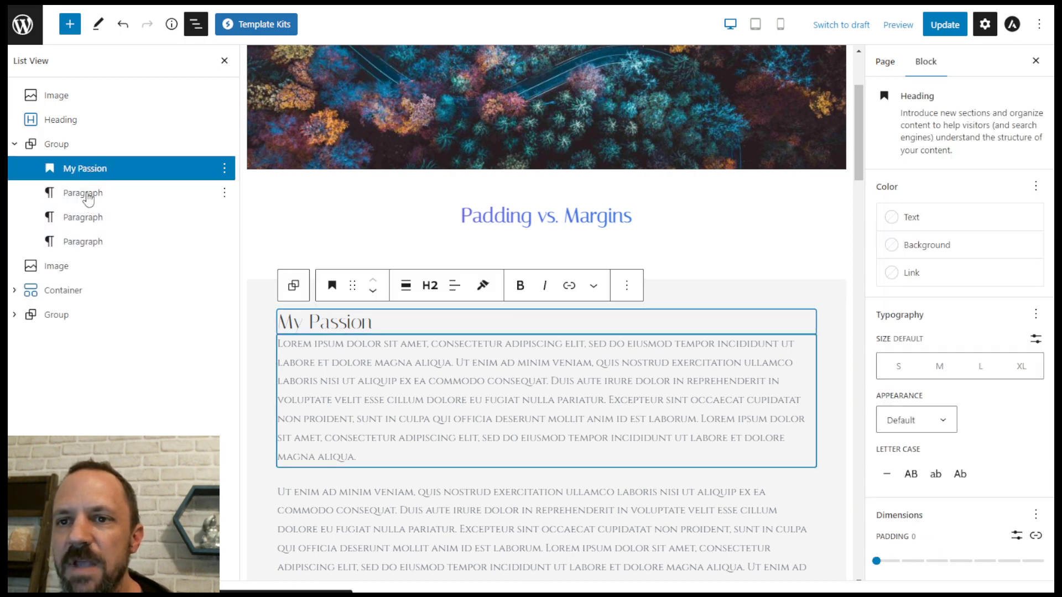
{"action": "left_click", "coordinate": [86, 199]}
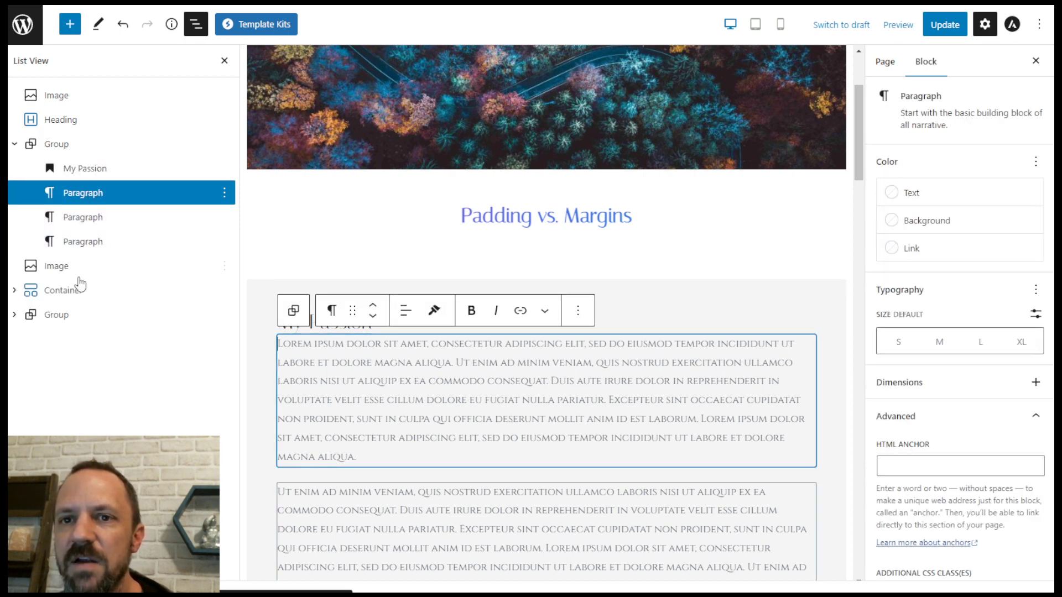
Unlink the My Passion heading's margins, set the bottom margin to 5 and switch it to custom size entry
{"action": "left_click", "coordinate": [93, 176]}
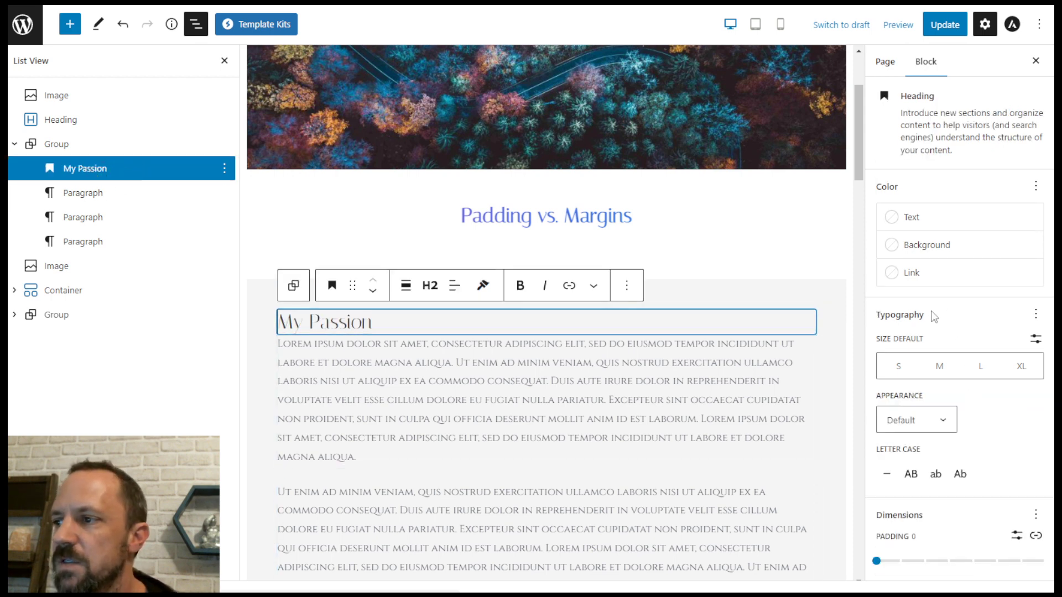
{"action": "scroll", "coordinate": [937, 392], "scroll_direction": "down", "scroll_amount": 5}
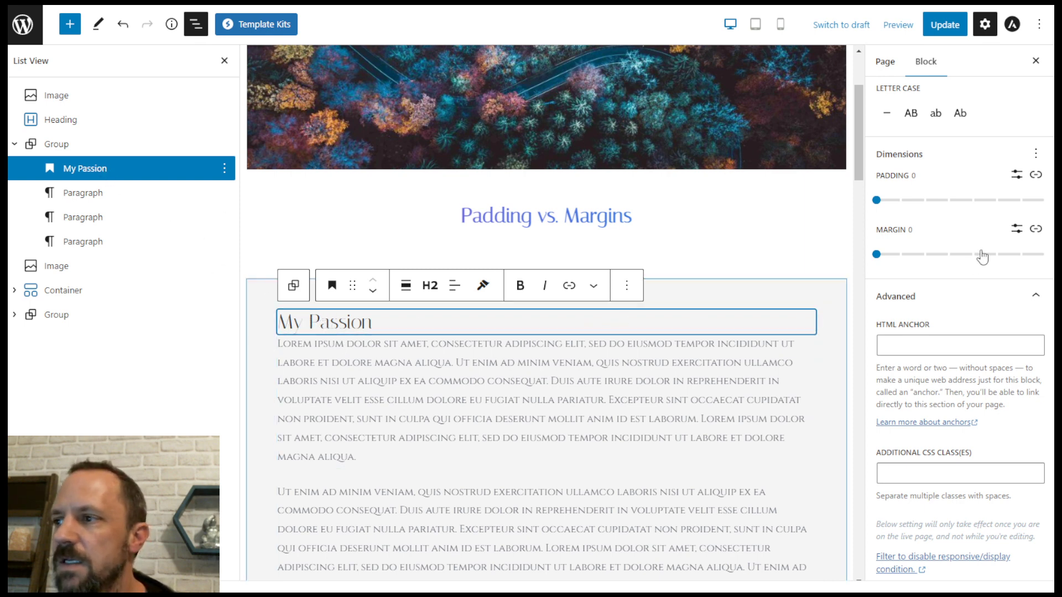
{"action": "left_click", "coordinate": [1036, 231]}
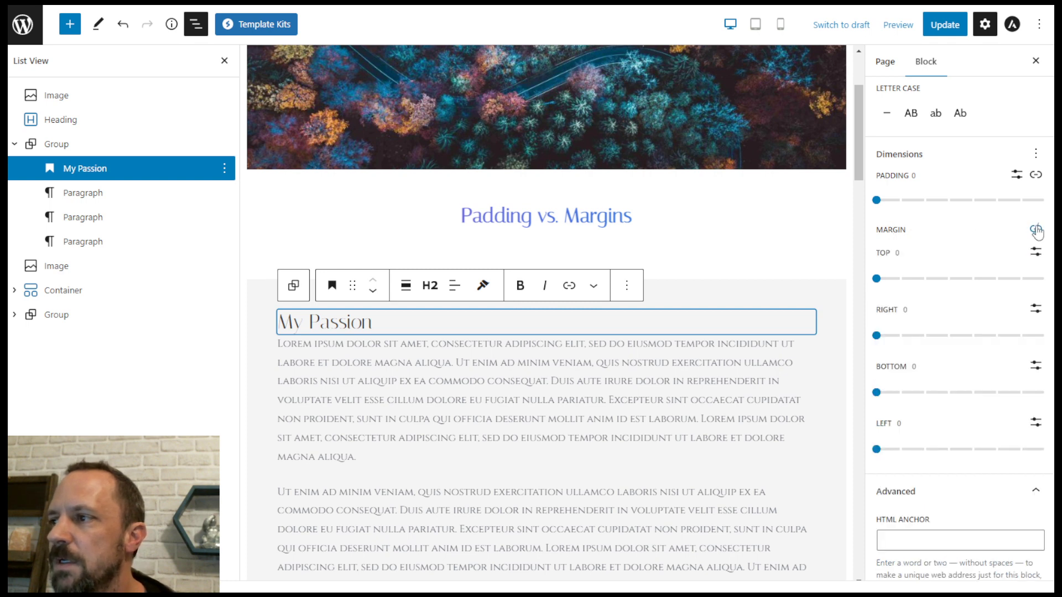
{"action": "left_click_drag", "start_coordinate": [889, 396], "coordinate": [996, 401]}
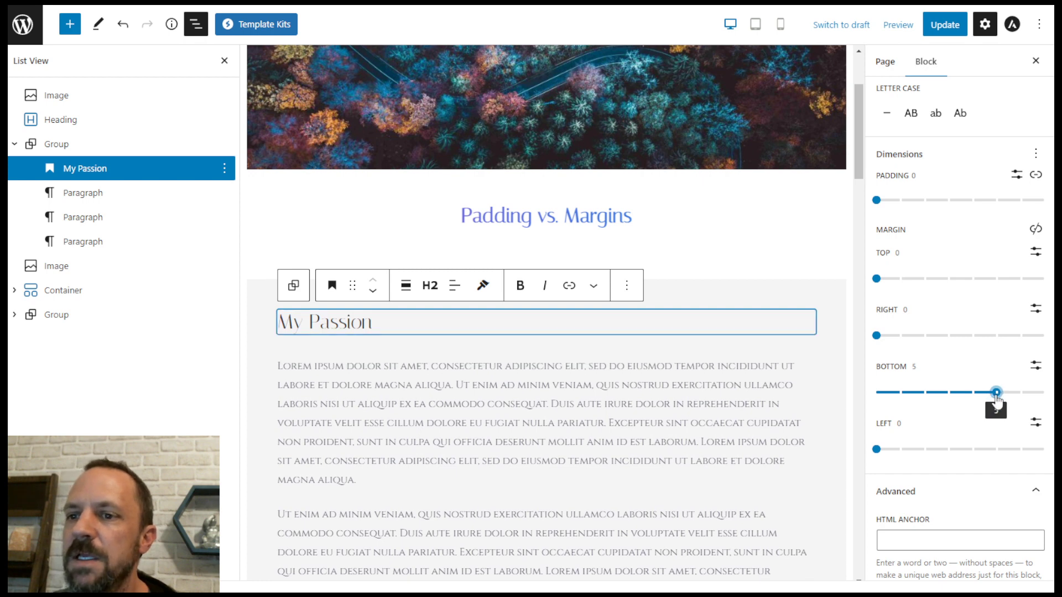
{"action": "left_click", "coordinate": [1038, 366]}
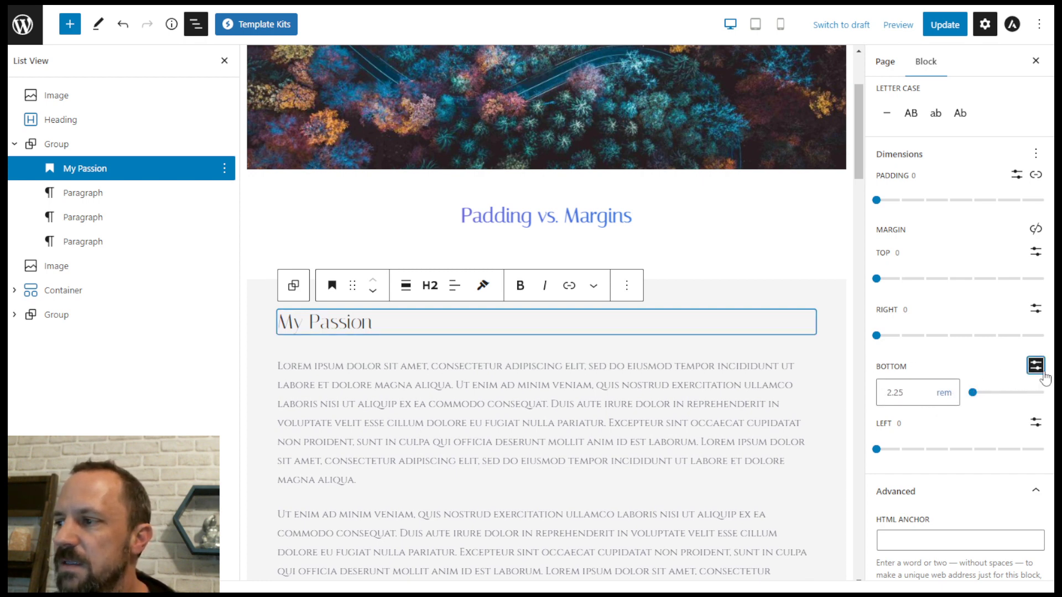
Switch the My Passion heading's bottom margin unit to px and set the margin to 100
{"action": "left_click", "coordinate": [947, 394]}
{"action": "left_click", "coordinate": [944, 409]}
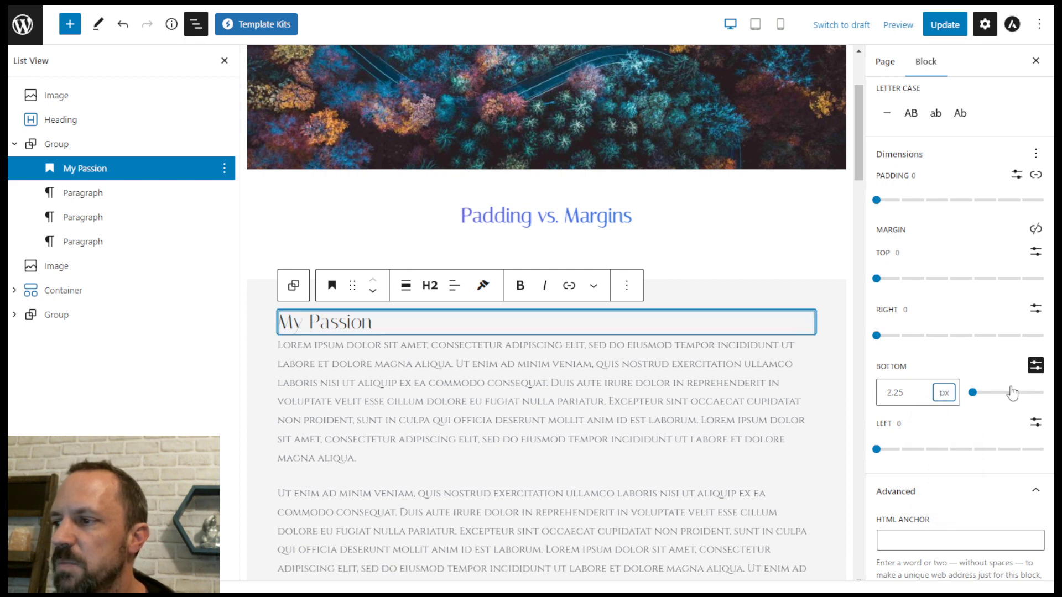
{"action": "left_click", "coordinate": [946, 395]}
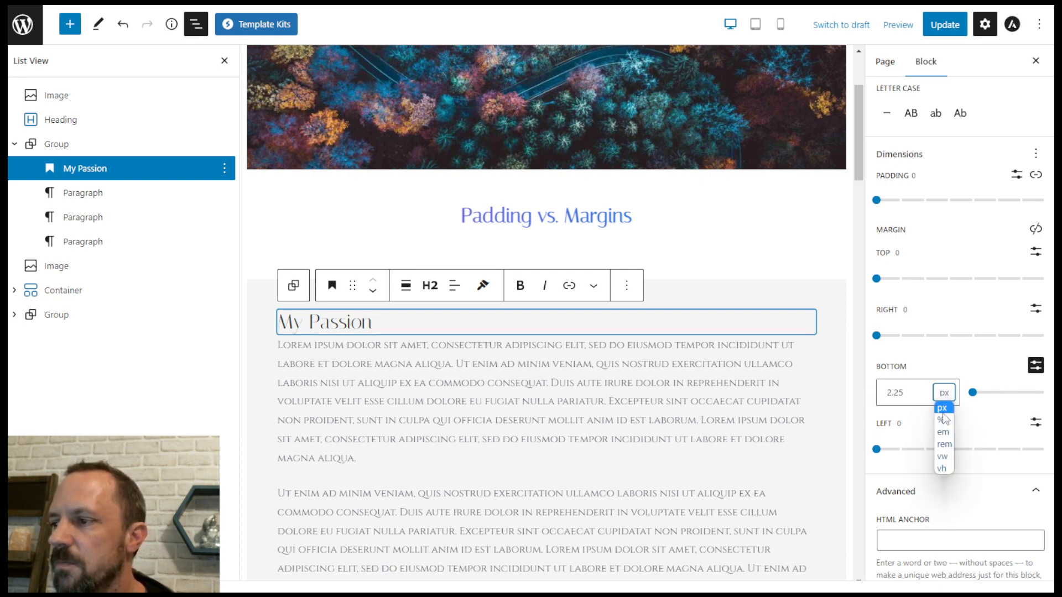
{"action": "left_click", "coordinate": [944, 444]}
{"action": "left_click", "coordinate": [945, 393]}
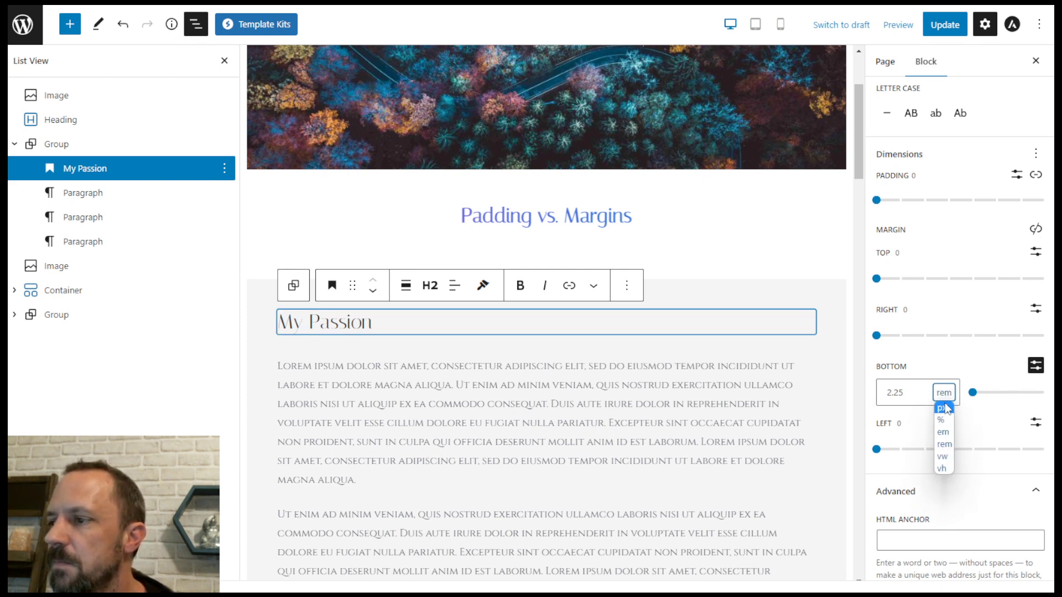
{"action": "left_click", "coordinate": [944, 408]}
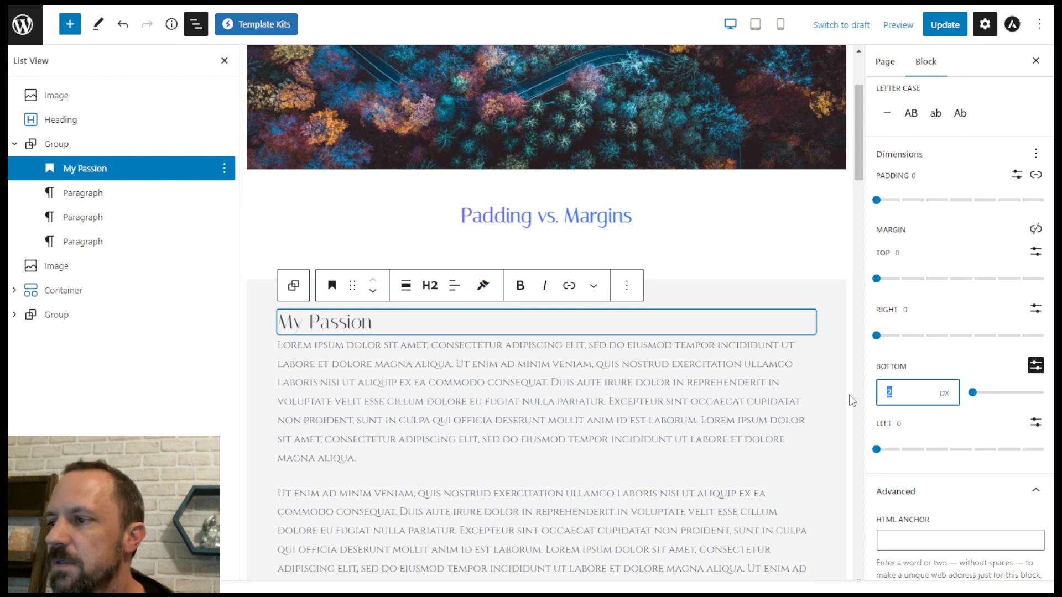
{"action": "left_click_drag", "start_coordinate": [920, 404], "coordinate": [887, 393]}
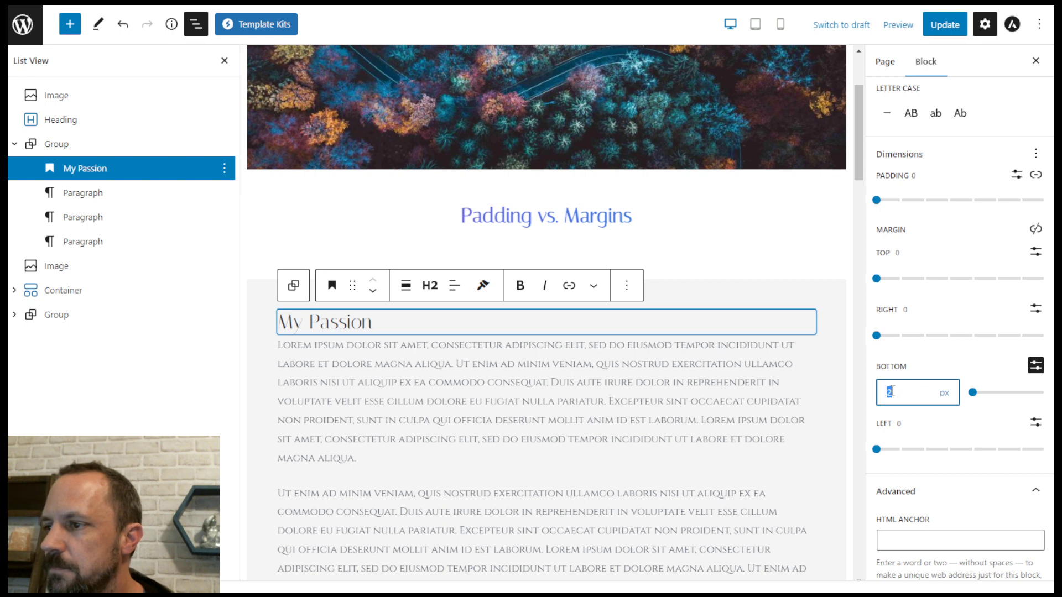
{"action": "type", "text": "100"}
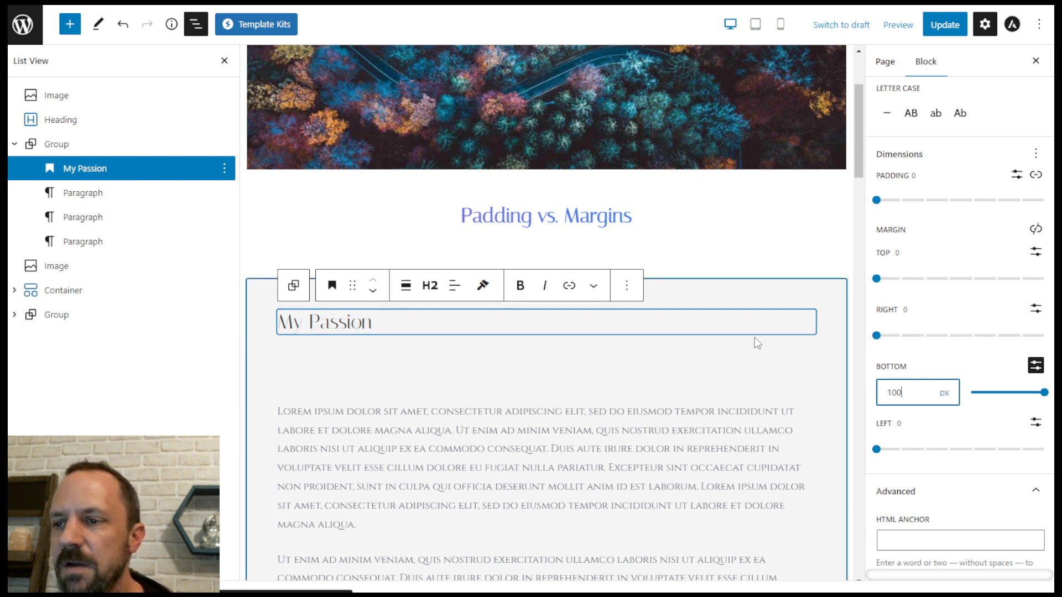
Collapse the My Passion group in the block list and select the whole group
{"action": "scroll", "coordinate": [753, 381], "scroll_direction": "down", "scroll_amount": 15}
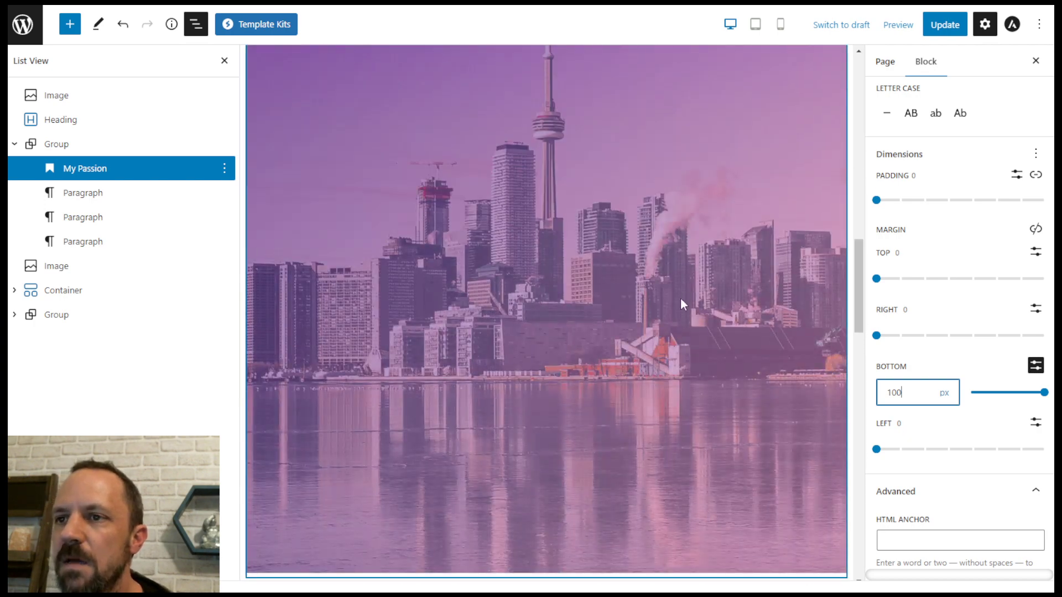
{"action": "scroll", "coordinate": [680, 304], "scroll_direction": "up", "scroll_amount": 8}
{"action": "left_click", "coordinate": [15, 143]}
{"action": "scroll", "coordinate": [641, 311], "scroll_direction": "down", "scroll_amount": 3}
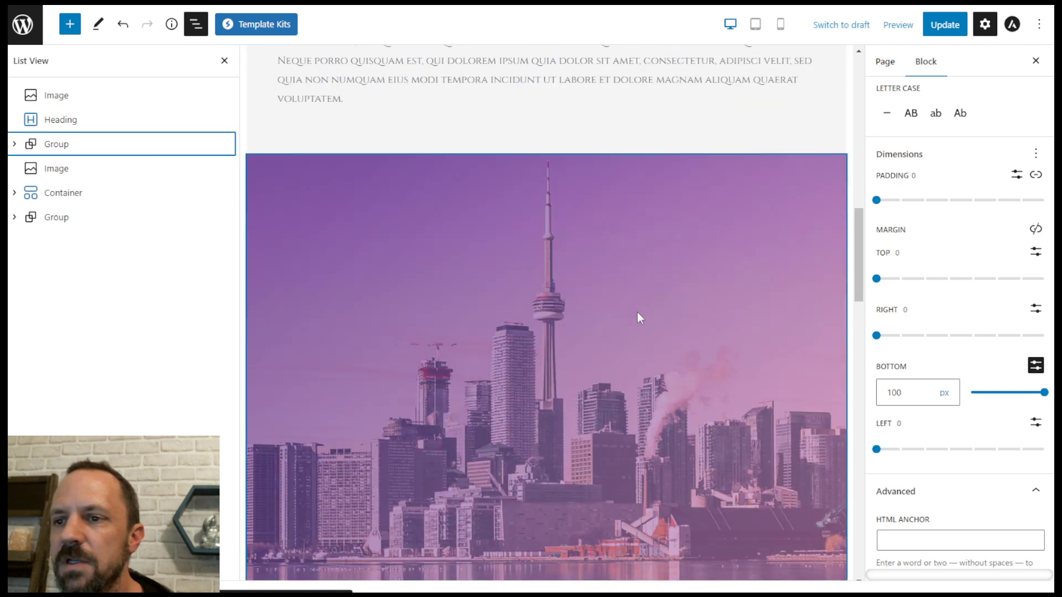
{"action": "left_click", "coordinate": [59, 146]}
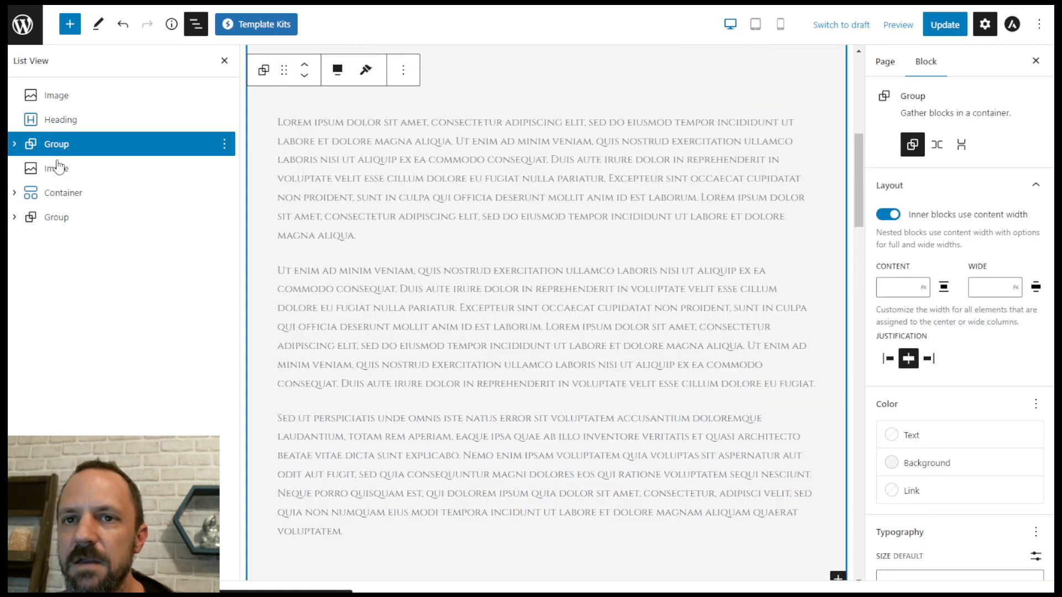
Select the city skyline image and look through its block settings for padding or margin options
{"action": "left_click", "coordinate": [58, 170]}
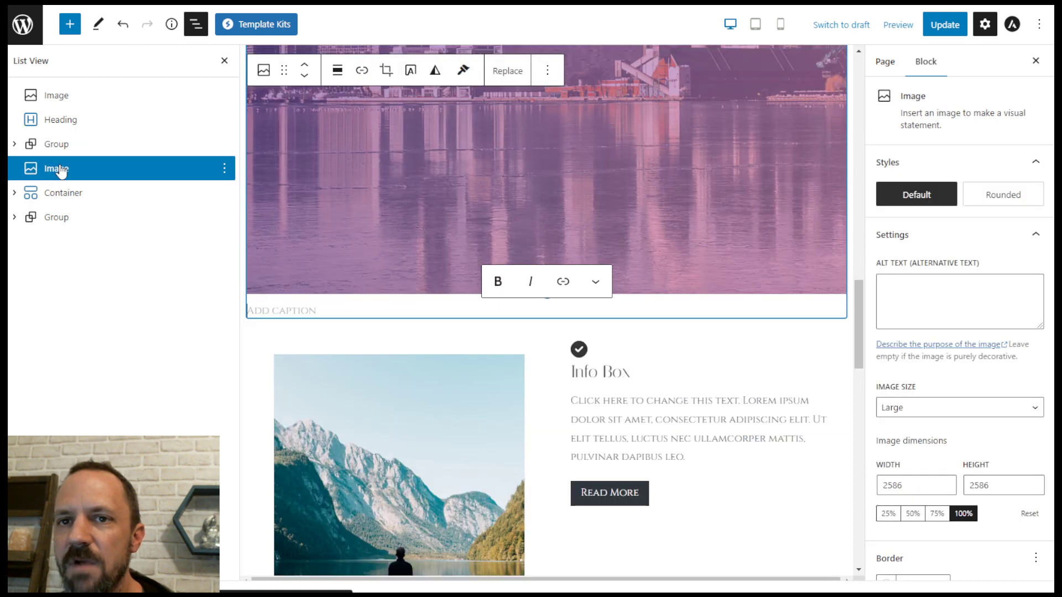
{"action": "scroll", "coordinate": [709, 398], "scroll_direction": "up", "scroll_amount": 8}
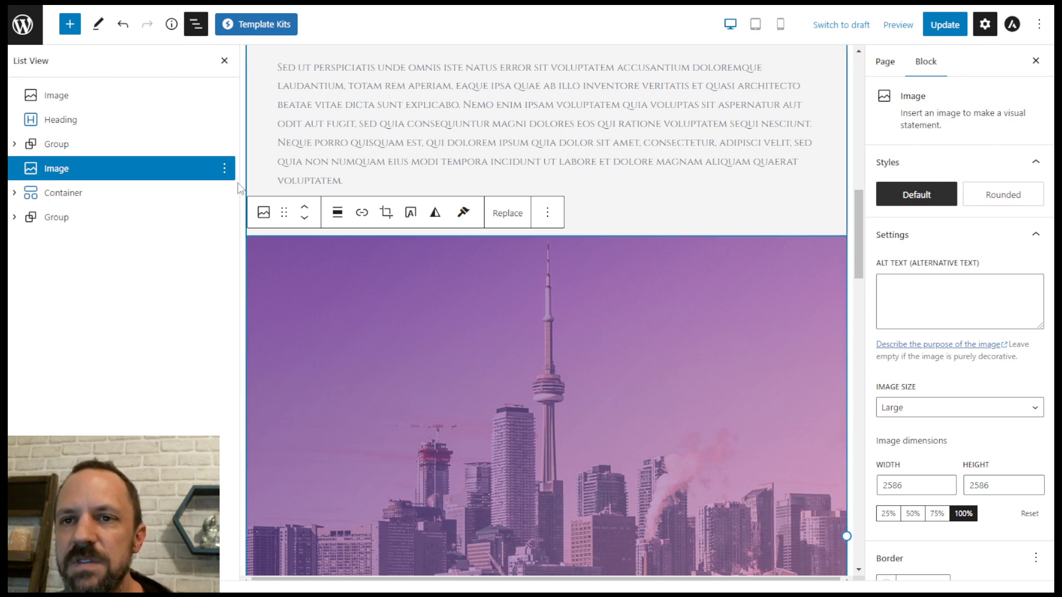
{"action": "left_click", "coordinate": [90, 173]}
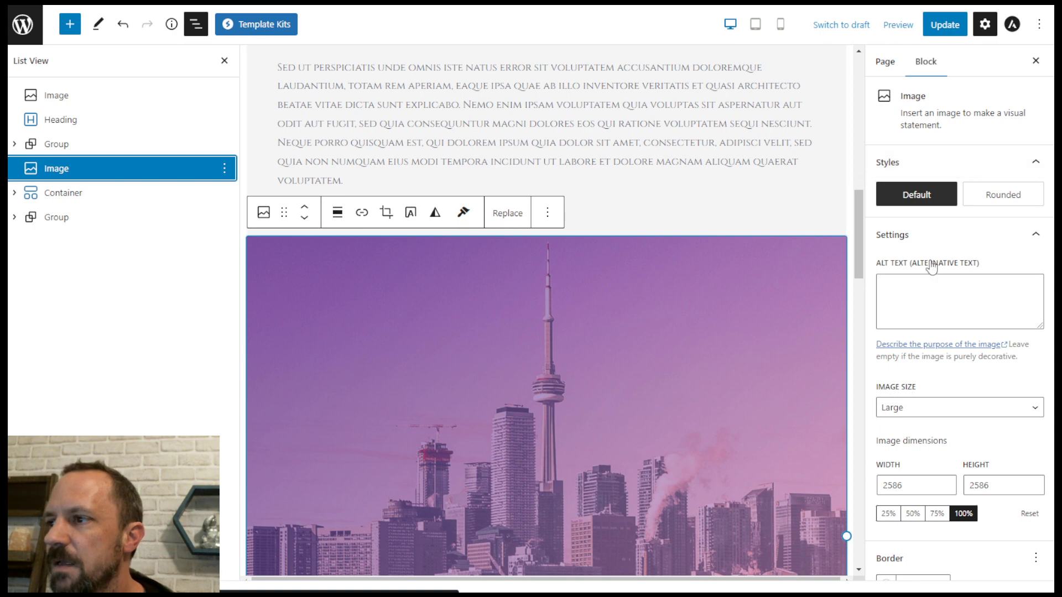
{"action": "scroll", "coordinate": [941, 243], "scroll_direction": "down", "scroll_amount": 3}
{"action": "scroll", "coordinate": [935, 387], "scroll_direction": "down", "scroll_amount": 6}
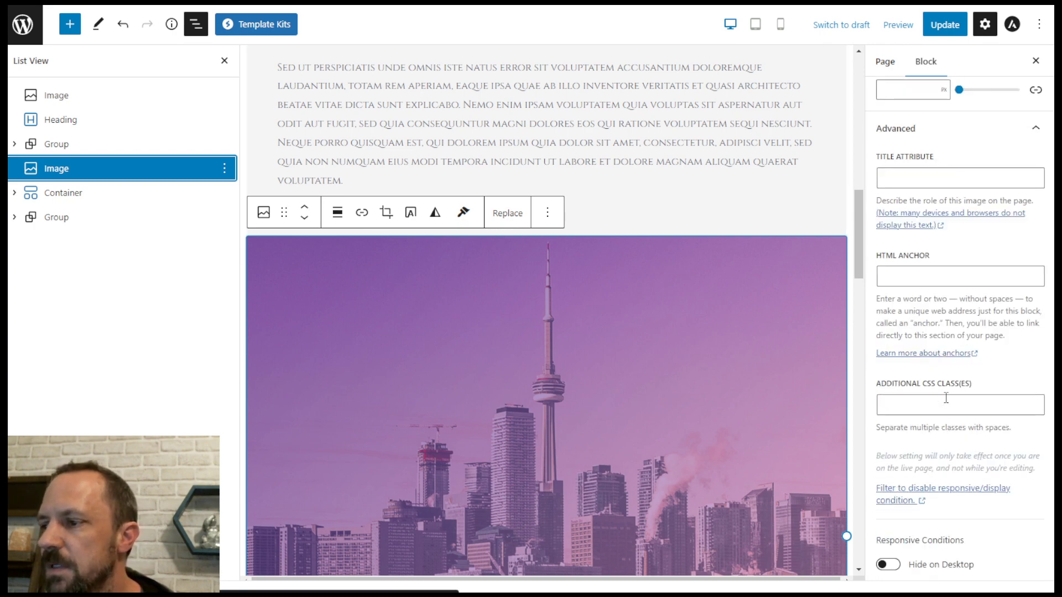
{"action": "scroll", "coordinate": [943, 399], "scroll_direction": "down", "scroll_amount": 3}
{"action": "scroll", "coordinate": [940, 454], "scroll_direction": "up", "scroll_amount": 10}
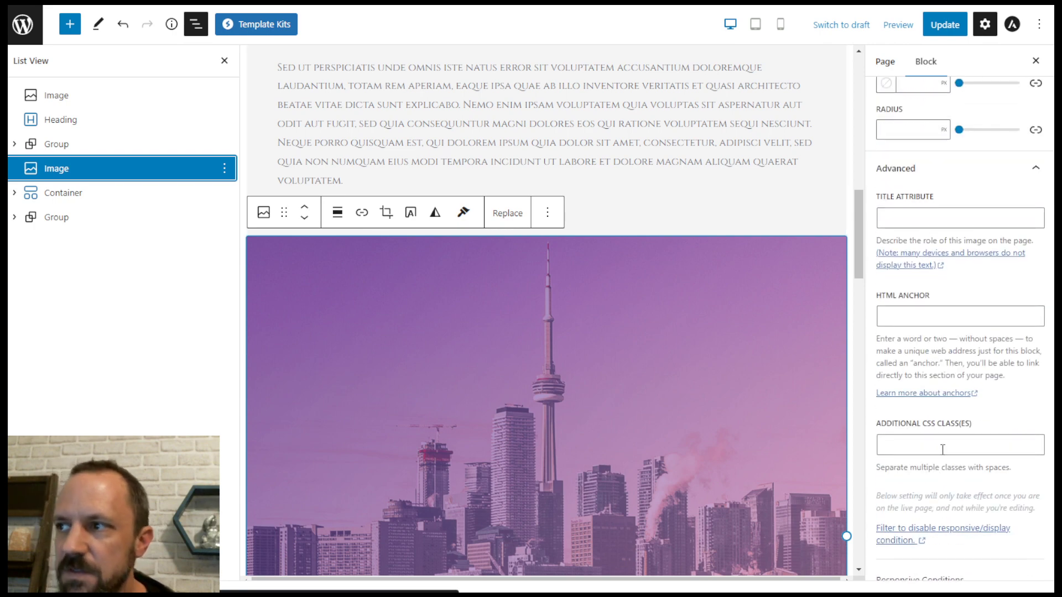
{"action": "scroll", "coordinate": [954, 449], "scroll_direction": "up", "scroll_amount": 1}
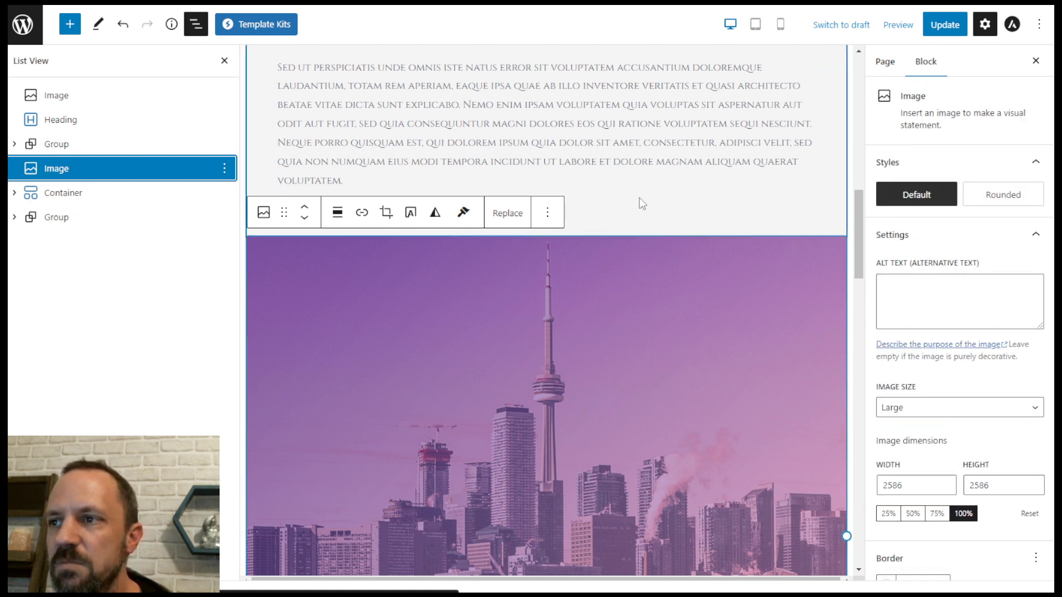
Increase the My Passion group's bottom margin to add space above the city skyline image
{"action": "left_click", "coordinate": [59, 145]}
{"action": "scroll", "coordinate": [942, 211], "scroll_direction": "down", "scroll_amount": 3}
{"action": "scroll", "coordinate": [942, 211], "scroll_direction": "down", "scroll_amount": 5}
{"action": "scroll", "coordinate": [967, 280], "scroll_direction": "up", "scroll_amount": 3}
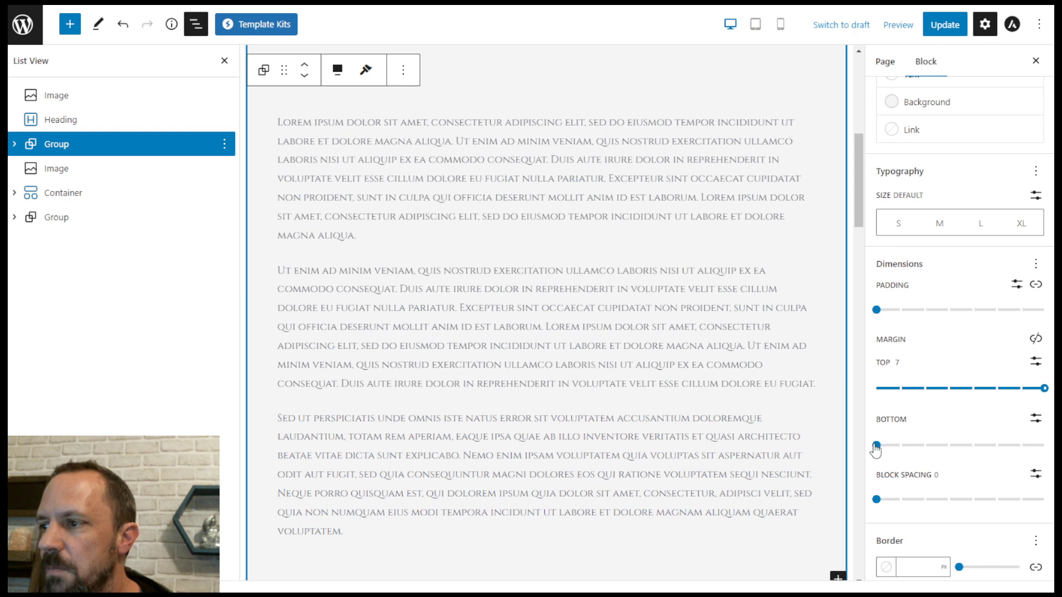
{"action": "scroll", "coordinate": [788, 410], "scroll_direction": "down", "scroll_amount": 5}
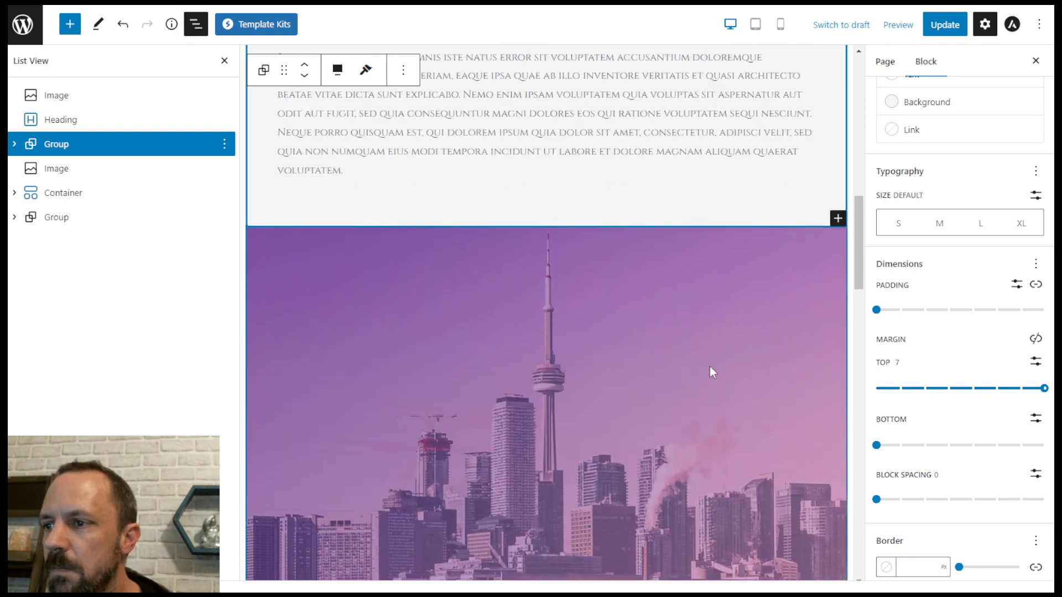
{"action": "left_click_drag", "start_coordinate": [877, 447], "coordinate": [974, 459]}
{"action": "scroll", "coordinate": [913, 409], "scroll_direction": "up", "scroll_amount": 3}
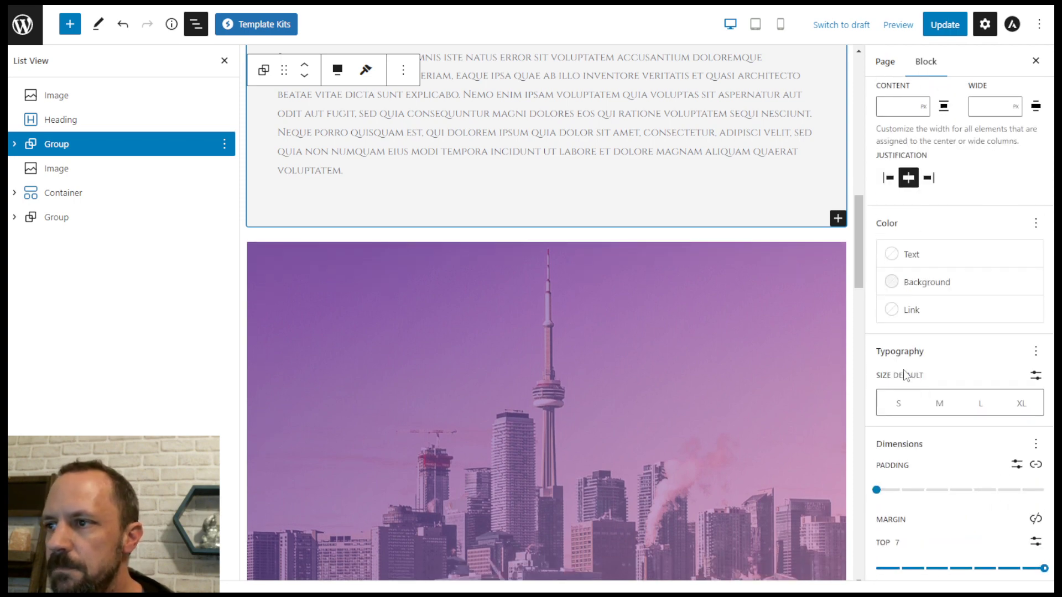
Select the container below the city skyline image, expand it in the block list and inspect its two collapsed inner containers
{"action": "scroll", "coordinate": [505, 214], "scroll_direction": "down", "scroll_amount": 6}
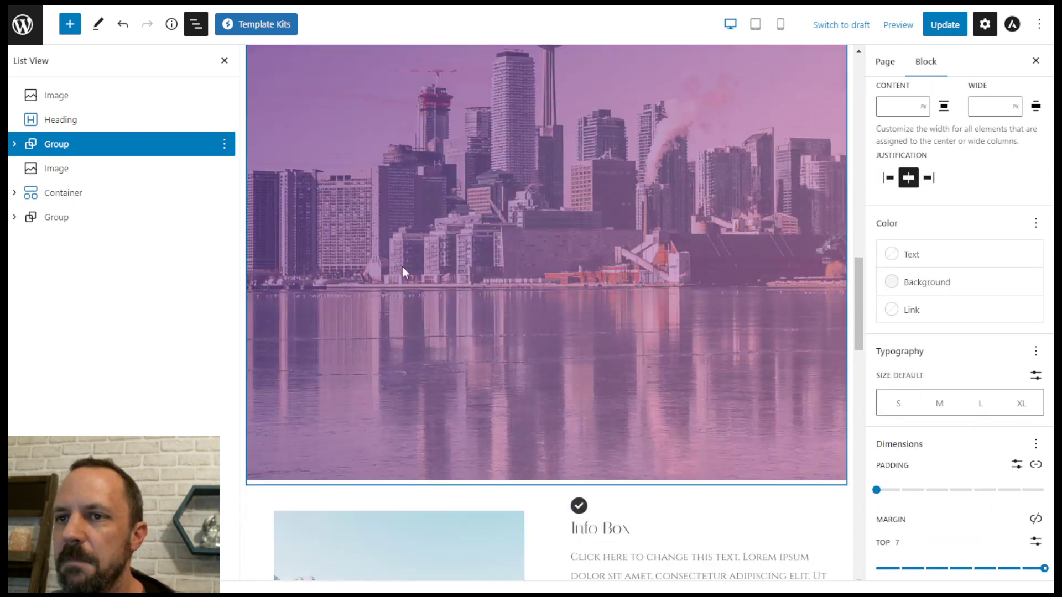
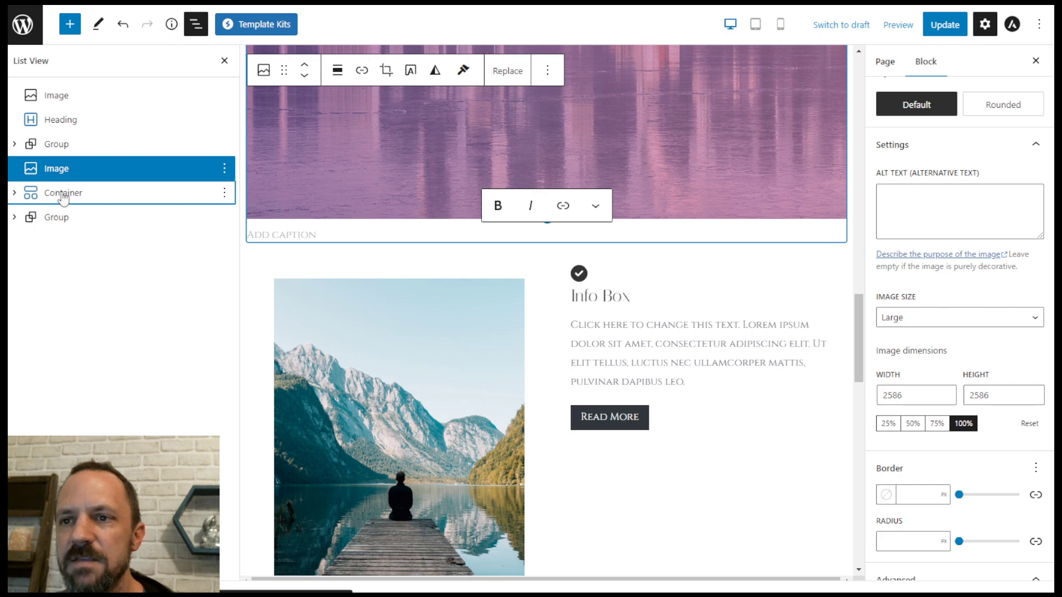
{"action": "scroll", "coordinate": [688, 354], "scroll_direction": "up", "scroll_amount": 3}
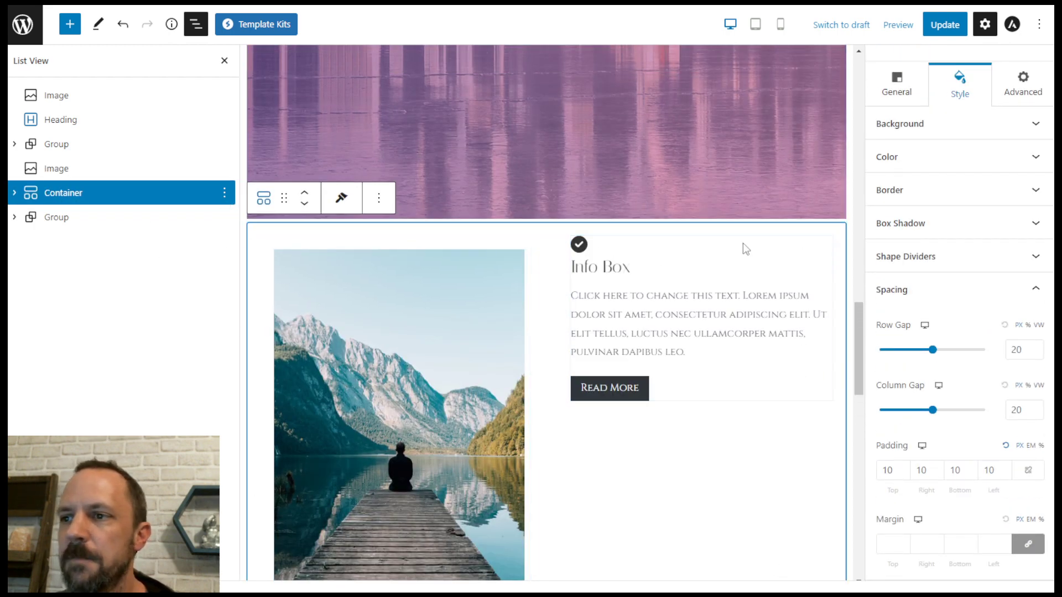
{"action": "left_click", "coordinate": [14, 193]}
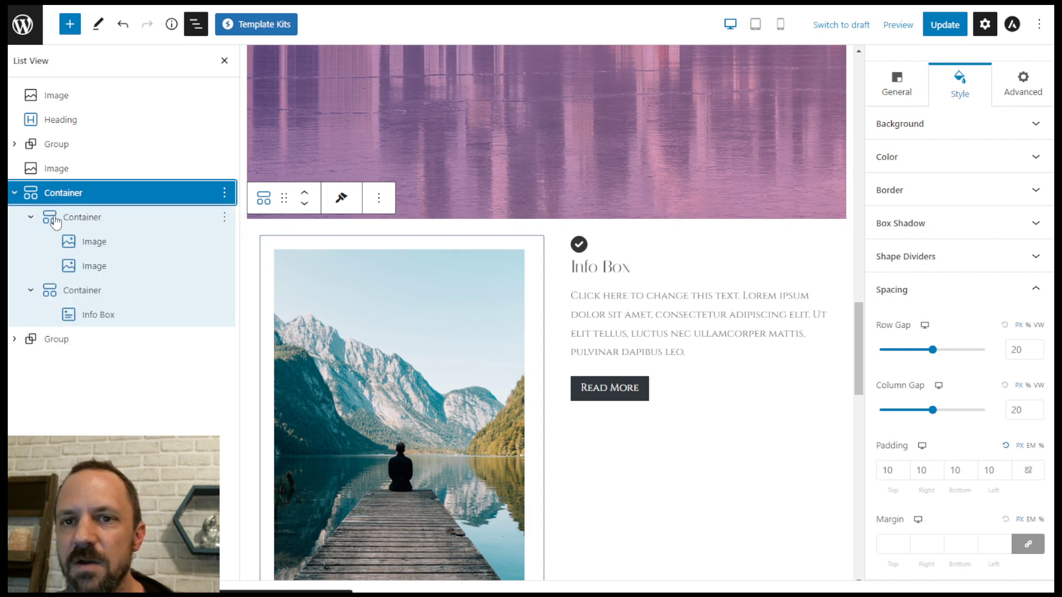
{"action": "left_click", "coordinate": [31, 217]}
{"action": "left_click", "coordinate": [30, 241]}
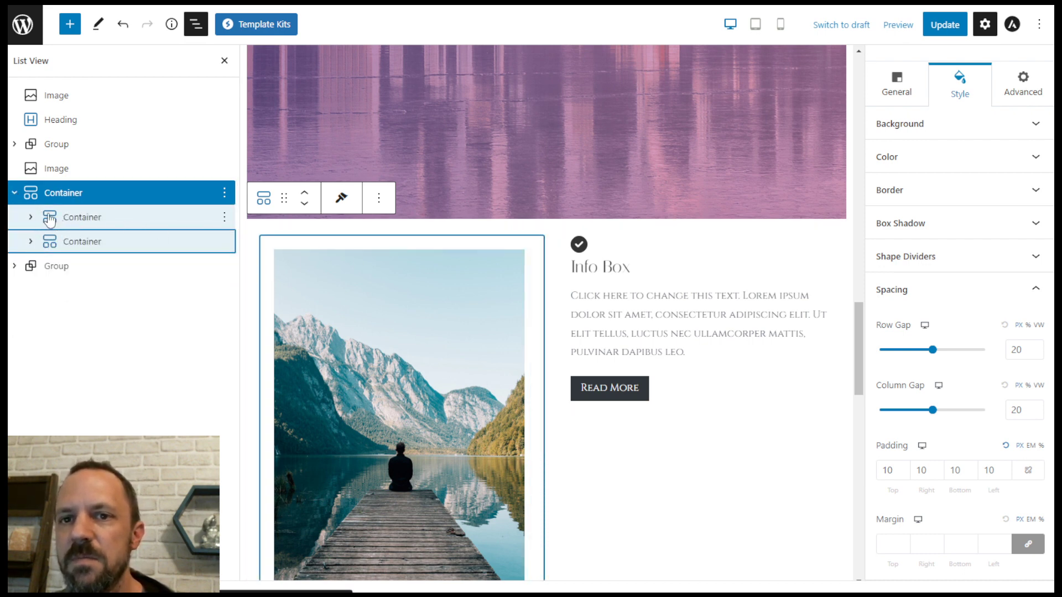
{"action": "scroll", "coordinate": [447, 340], "scroll_direction": "down", "scroll_amount": 5}
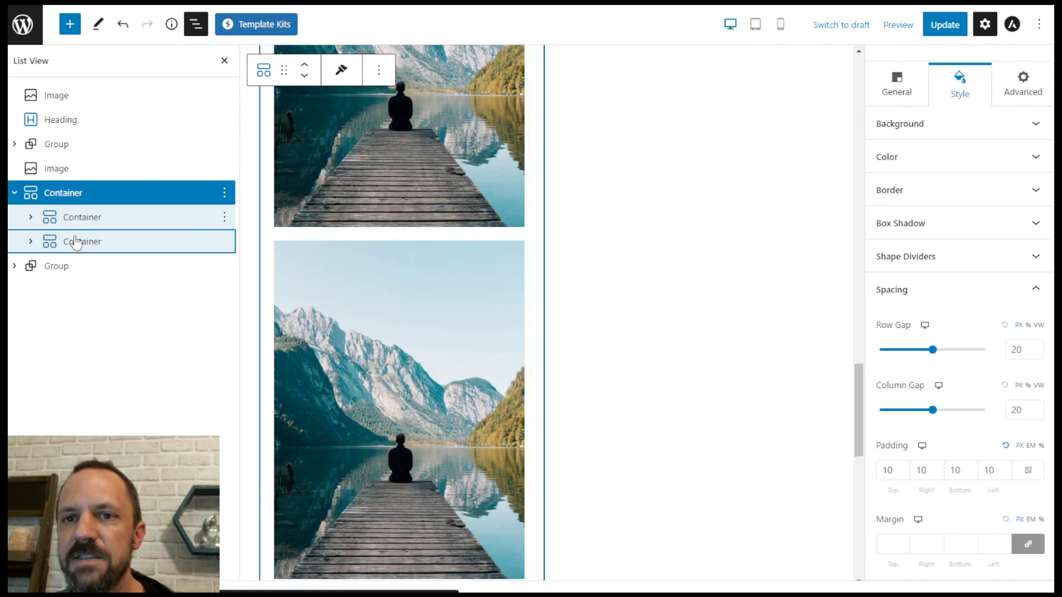
{"action": "scroll", "coordinate": [688, 296], "scroll_direction": "up", "scroll_amount": 5}
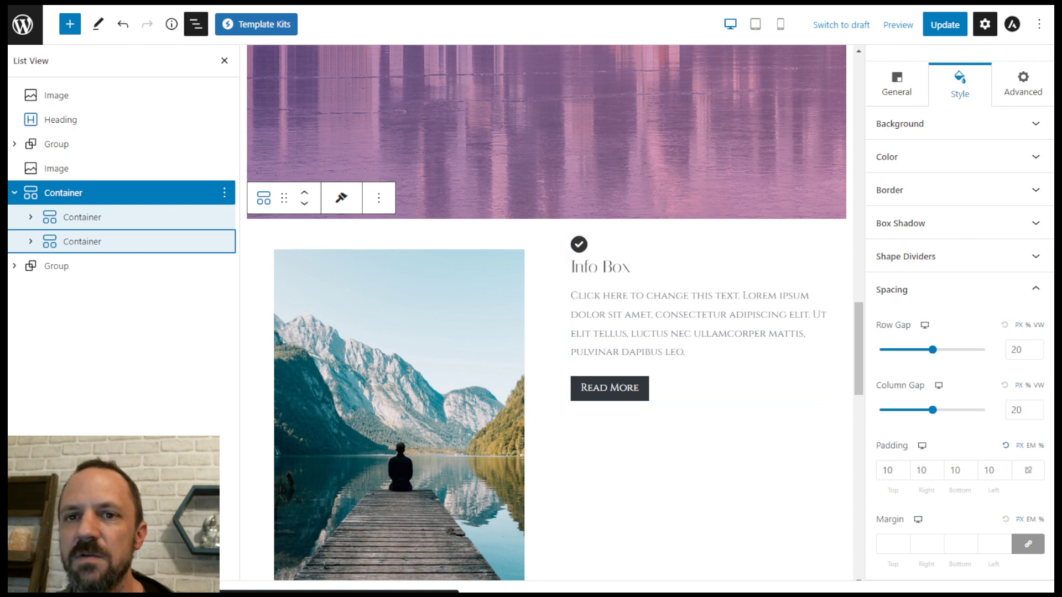
{"action": "left_click", "coordinate": [30, 217]}
{"action": "left_click", "coordinate": [30, 217]}
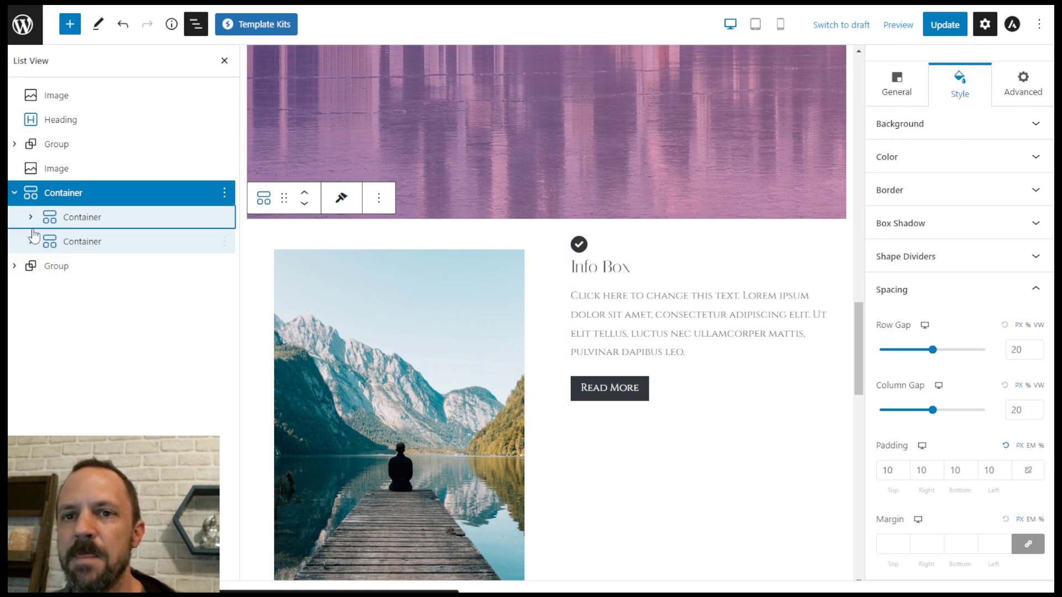
{"action": "left_click", "coordinate": [31, 191]}
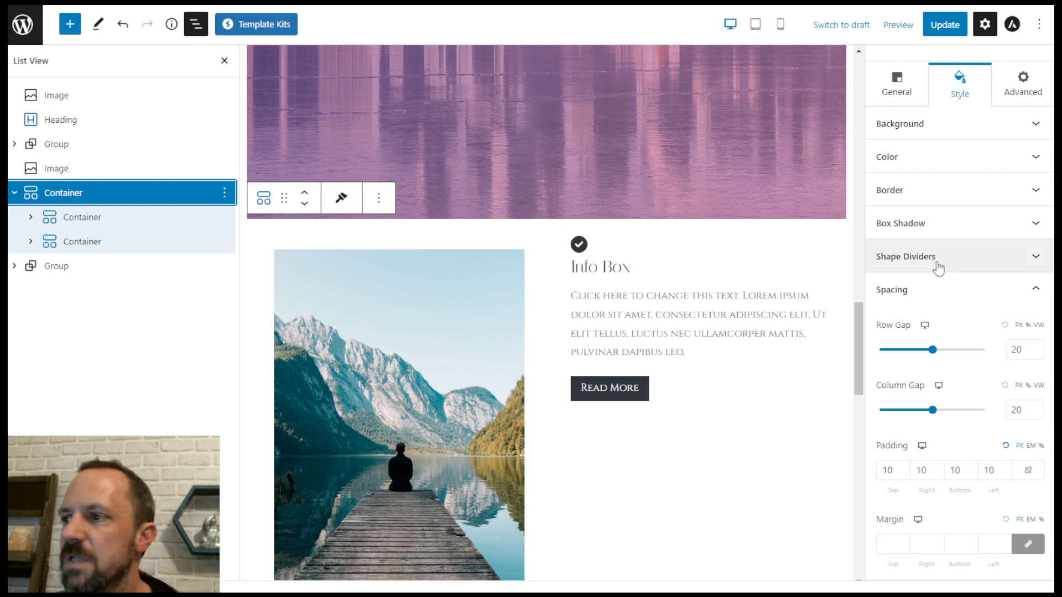
Review the outer container's flex properties and return to its spacing settings
{"action": "left_click", "coordinate": [970, 289]}
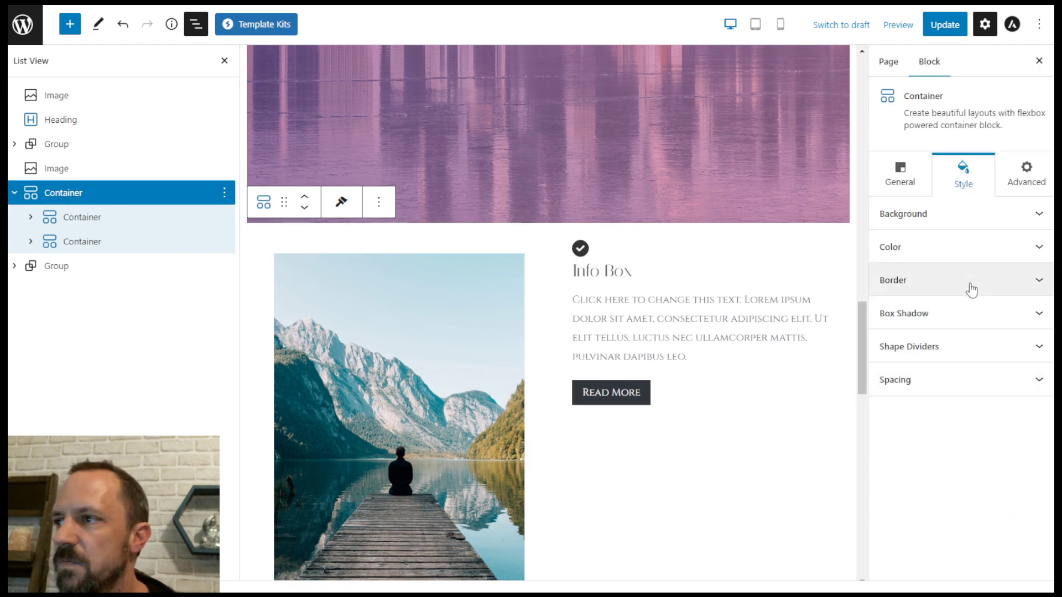
{"action": "left_click", "coordinate": [912, 187]}
{"action": "left_click", "coordinate": [911, 469]}
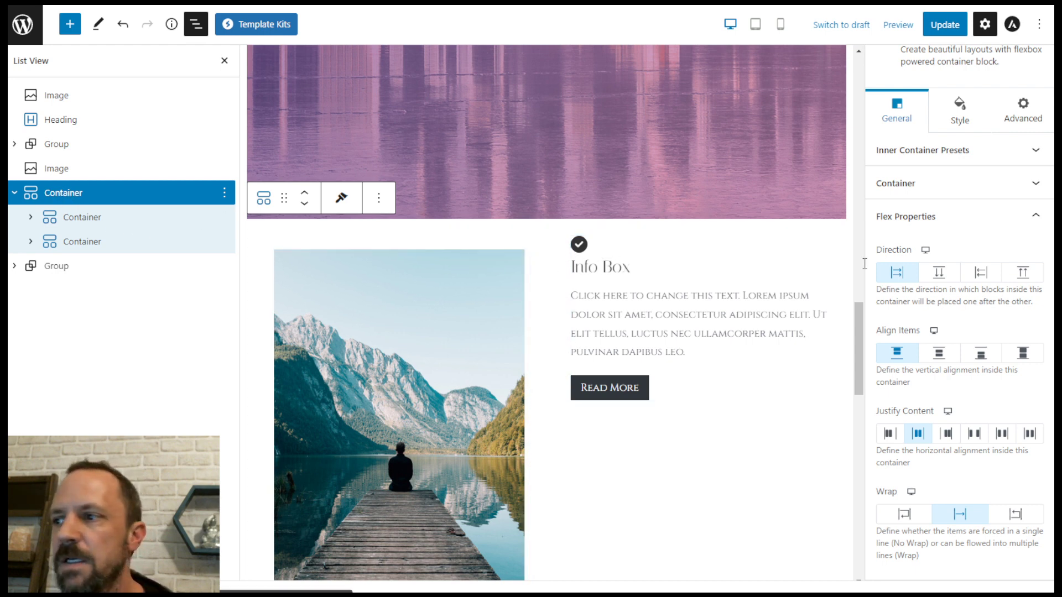
{"action": "left_click", "coordinate": [960, 112]}
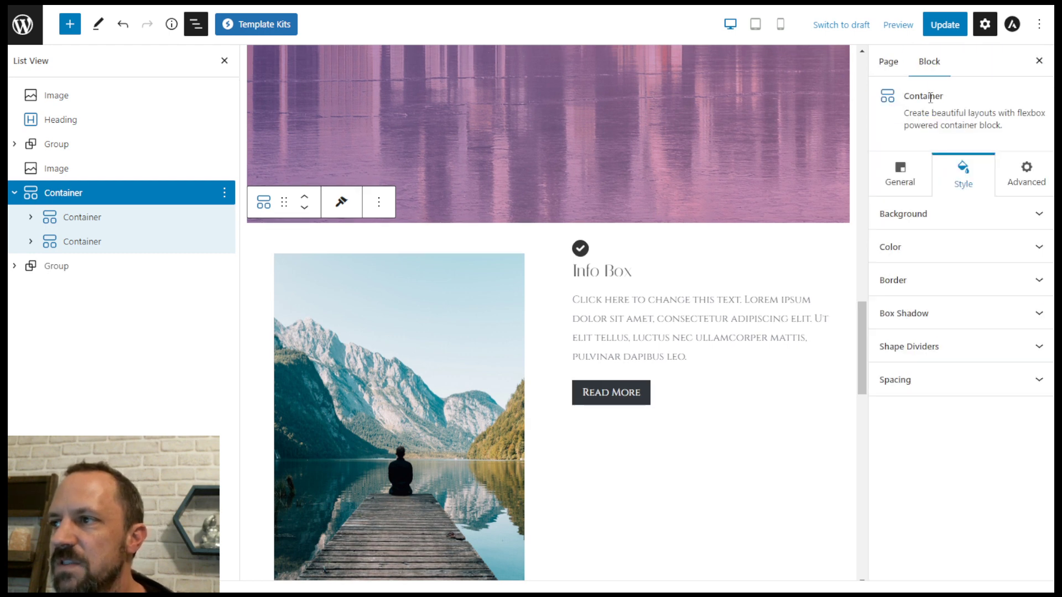
{"action": "left_click", "coordinate": [914, 381]}
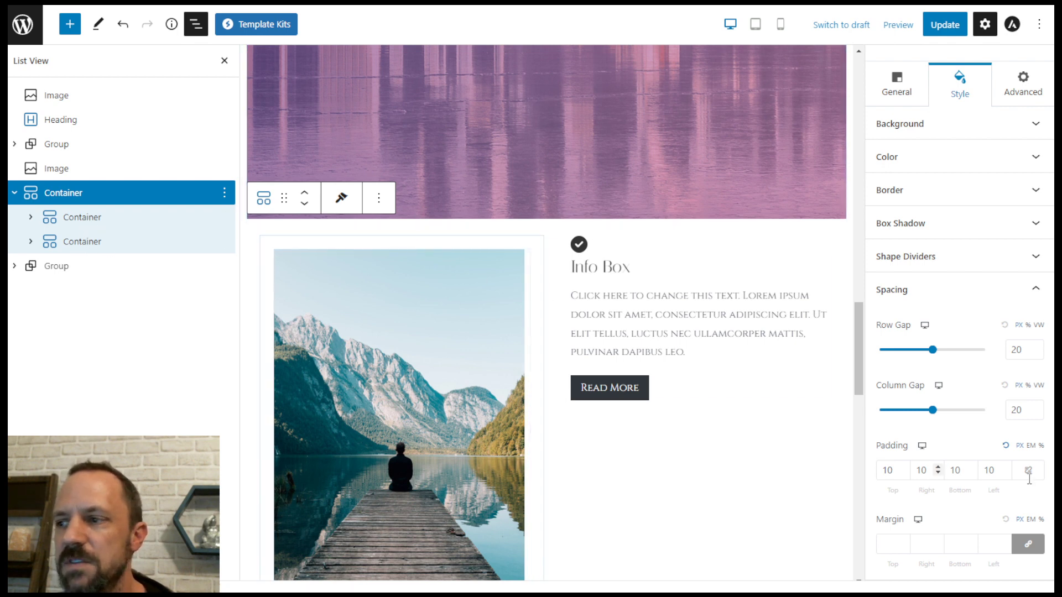
Try a column gap of 0 on the outer container, undo it and set the column gap back to 20
{"action": "left_click_drag", "start_coordinate": [933, 412], "coordinate": [855, 431]}
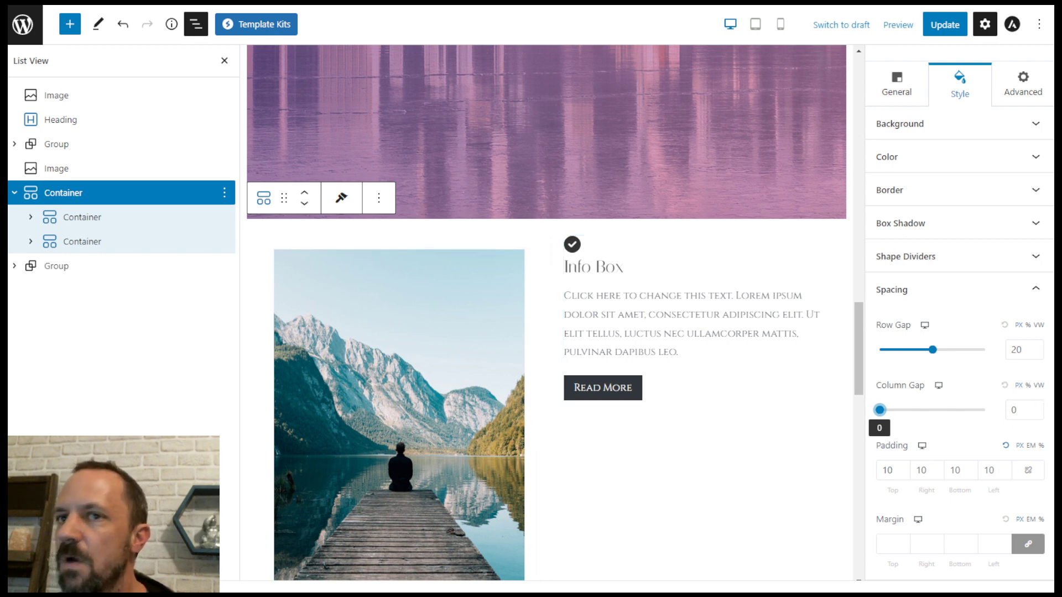
{"action": "left_click", "coordinate": [124, 26]}
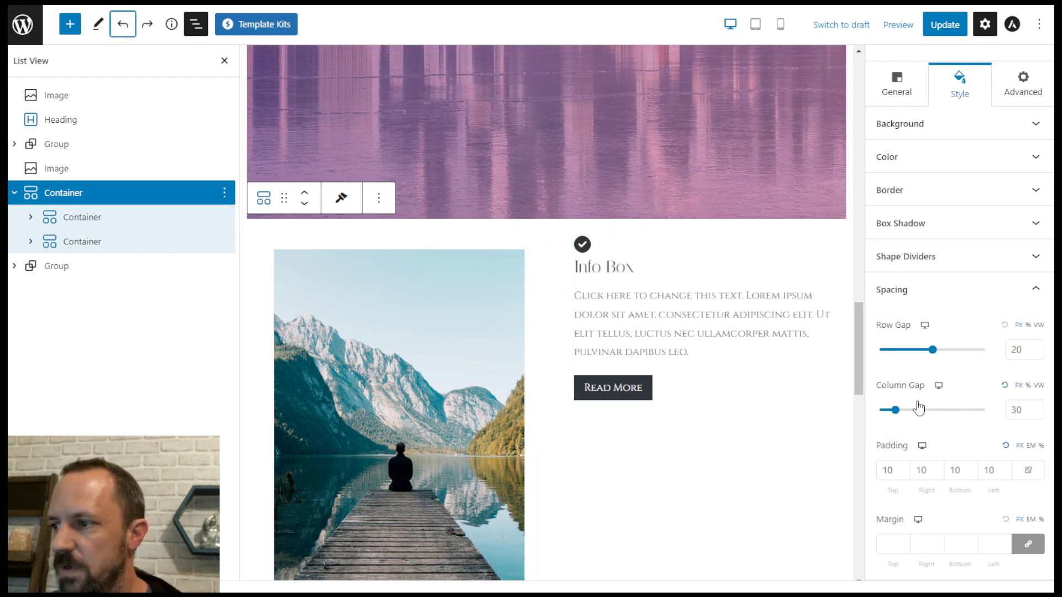
{"action": "left_click", "coordinate": [1038, 407]}
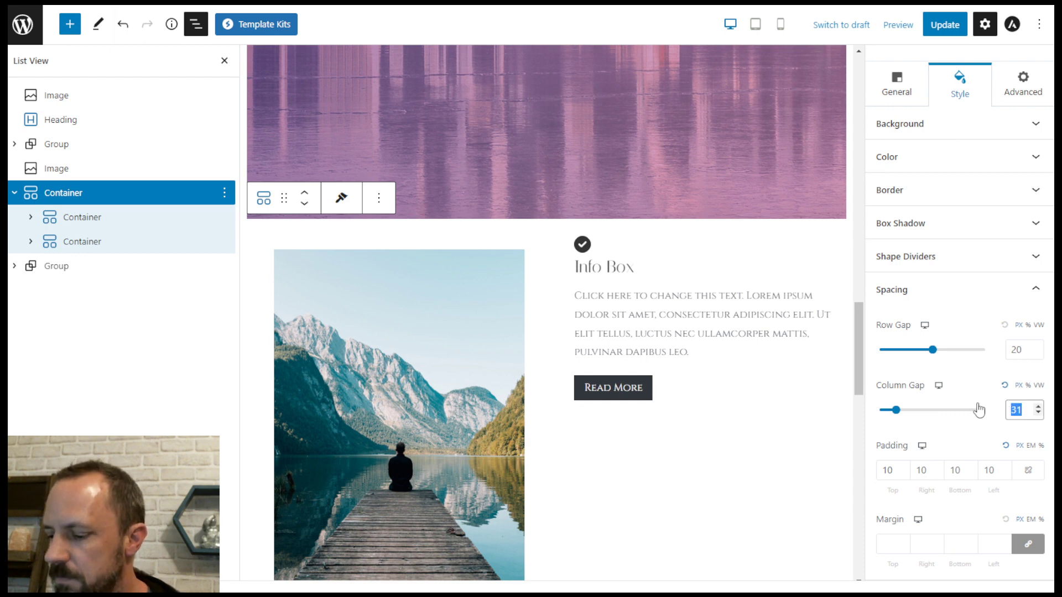
{"action": "type", "text": "20"}
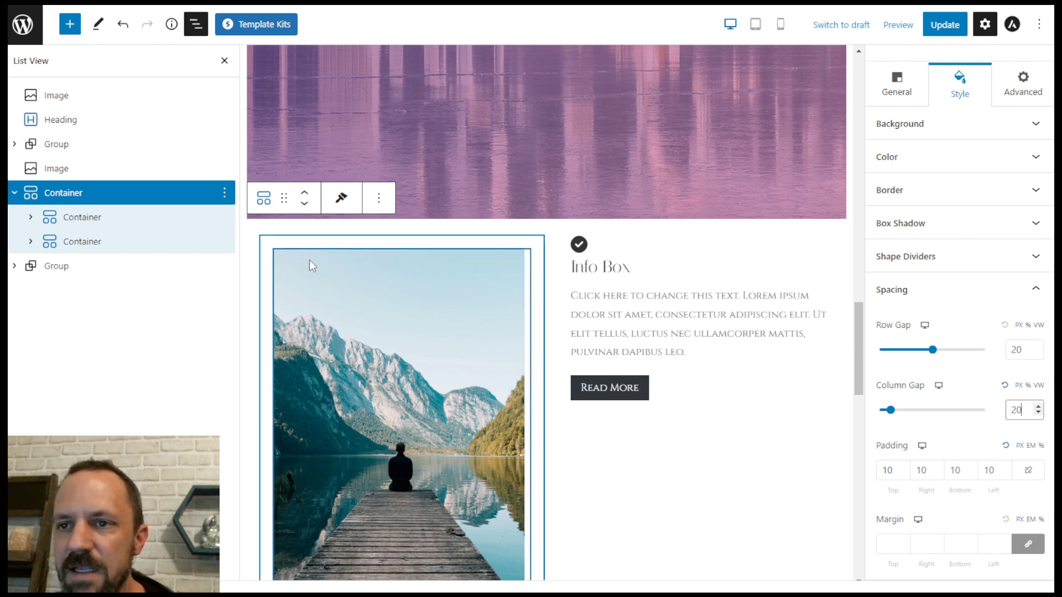
Set the outer container's left padding to 0
{"action": "left_click", "coordinate": [36, 197]}
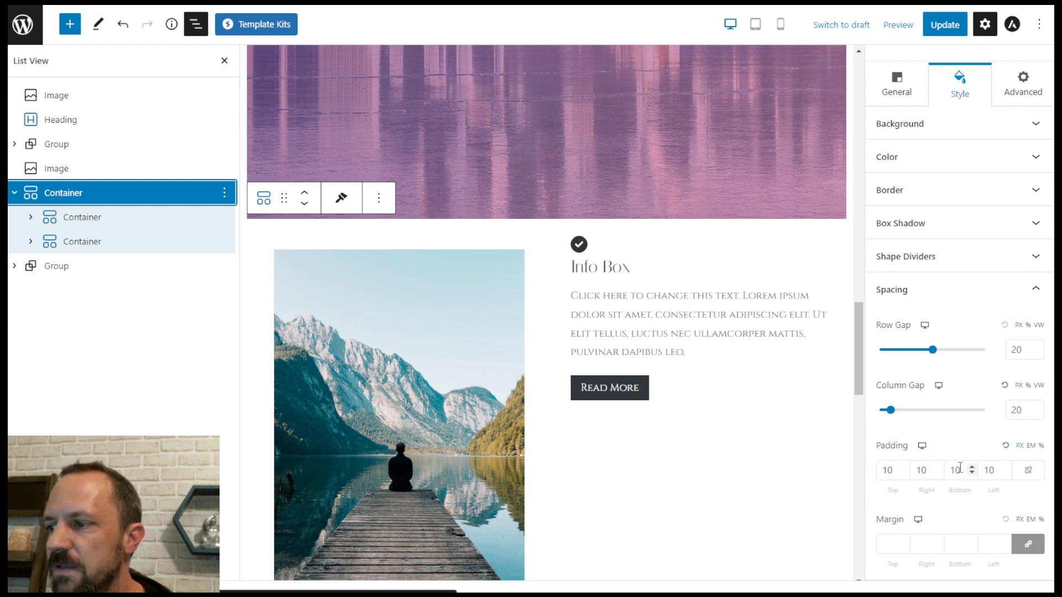
{"action": "double_click", "coordinate": [996, 471]}
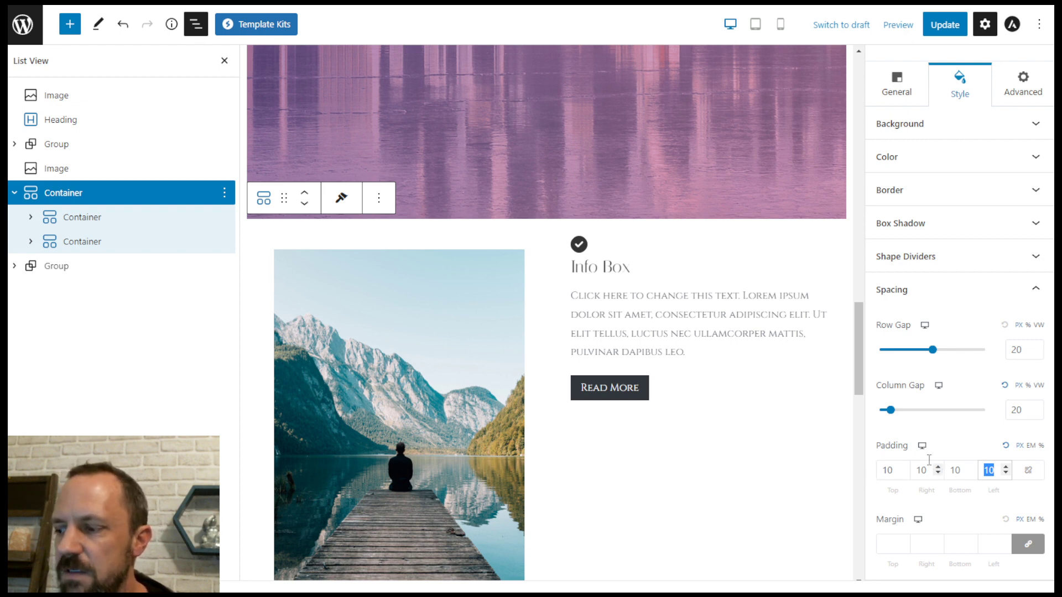
{"action": "type", "text": "0"}
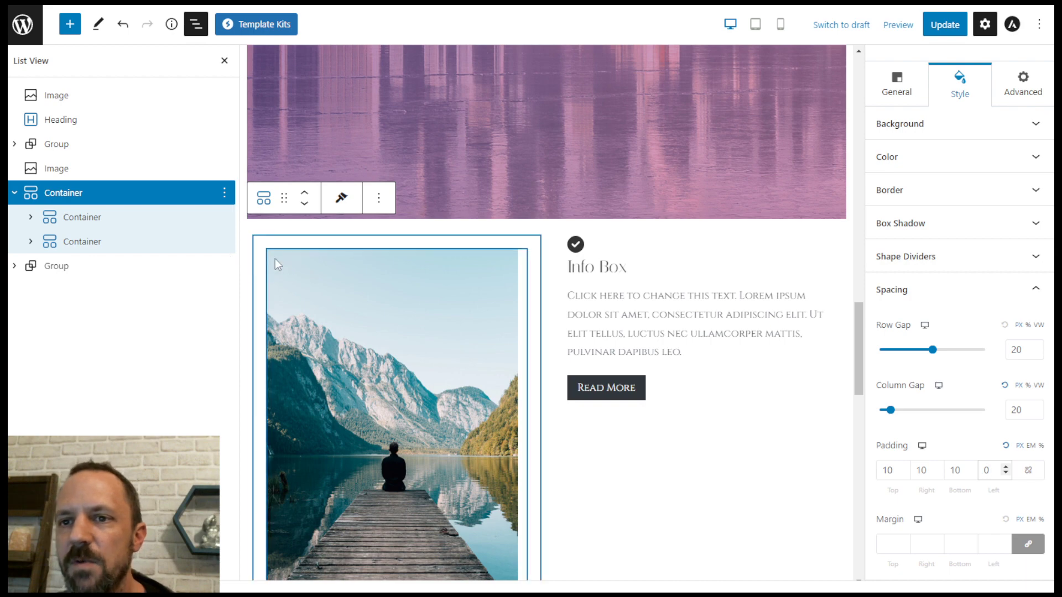
Set the left padding of the inner container holding the lake images to 0
{"action": "left_click", "coordinate": [51, 218]}
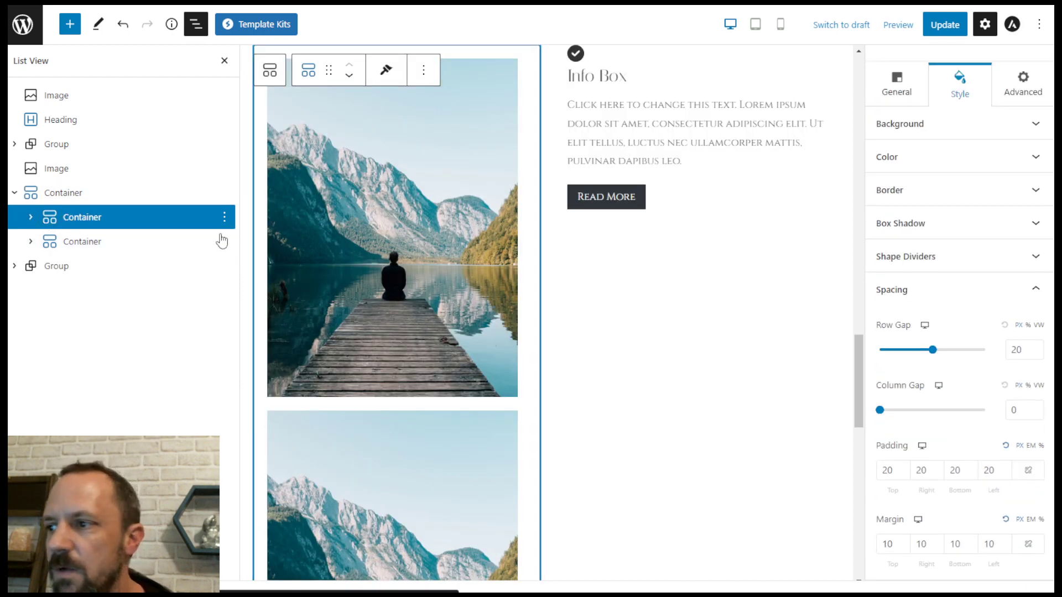
{"action": "left_click", "coordinate": [897, 83]}
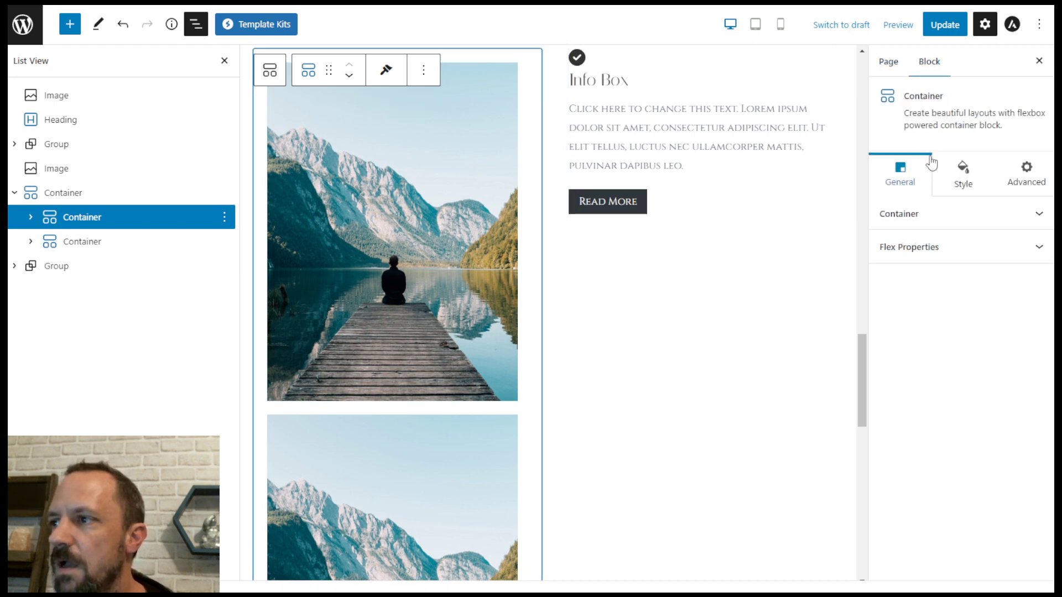
{"action": "left_click", "coordinate": [962, 185]}
{"action": "scroll", "coordinate": [946, 520], "scroll_direction": "down", "scroll_amount": 2}
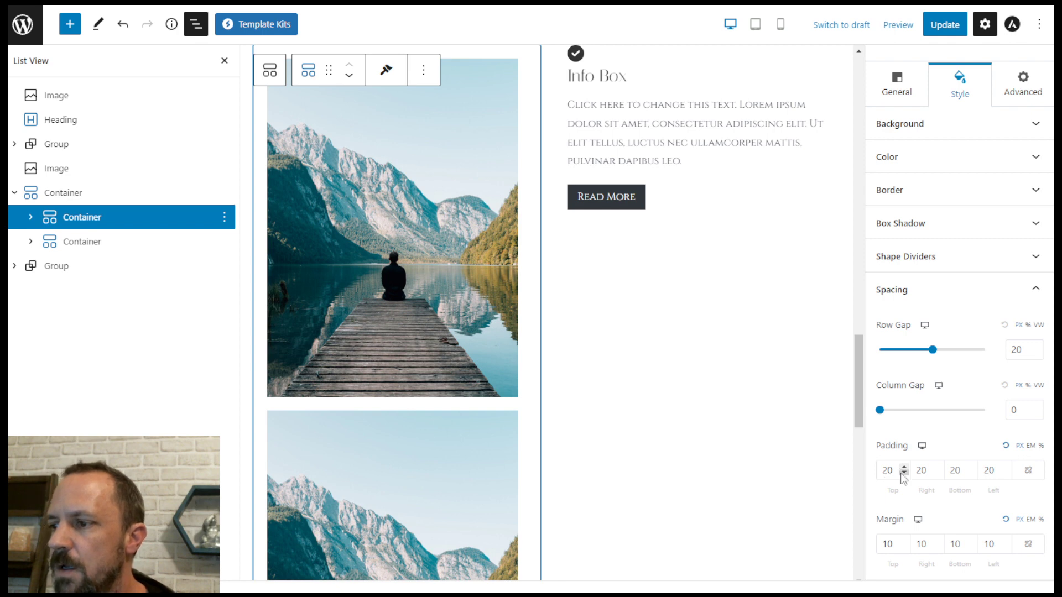
{"action": "double_click", "coordinate": [990, 471]}
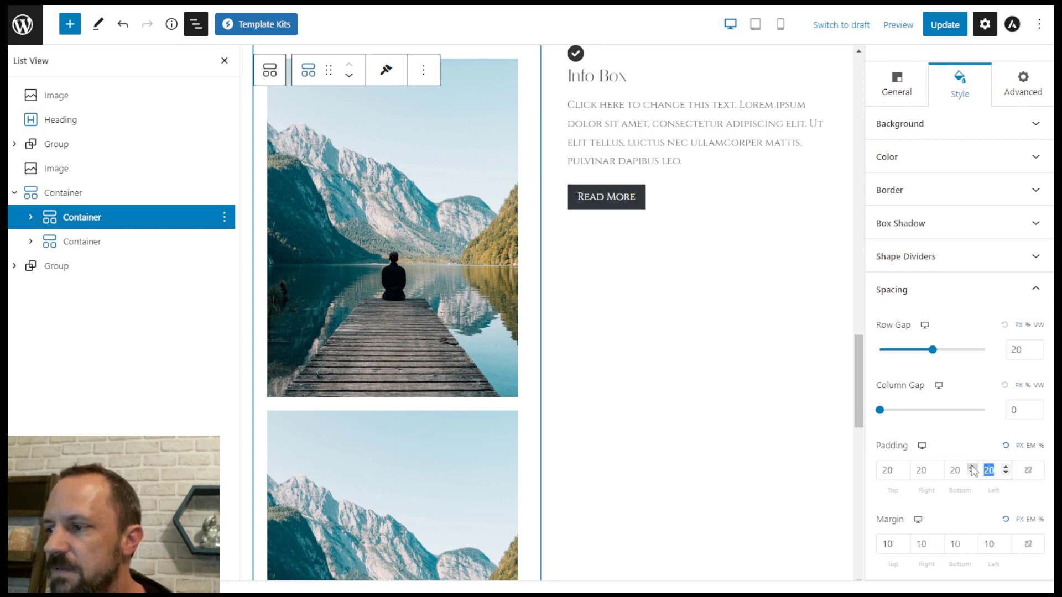
{"action": "type", "text": "0"}
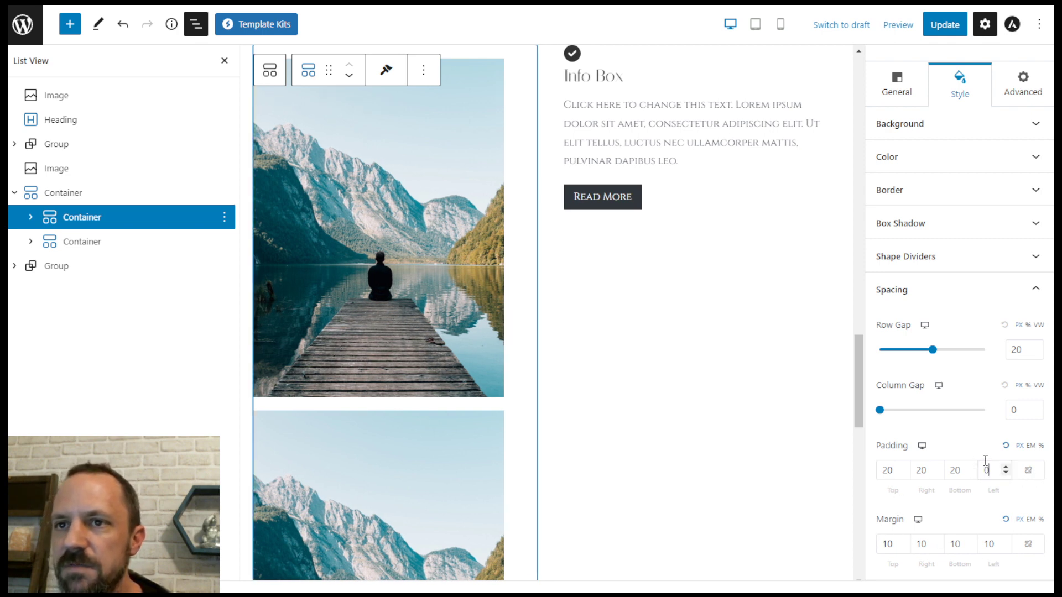
Set the left margin of the image container to 0
{"action": "scroll", "coordinate": [405, 327], "scroll_direction": "up", "scroll_amount": 3}
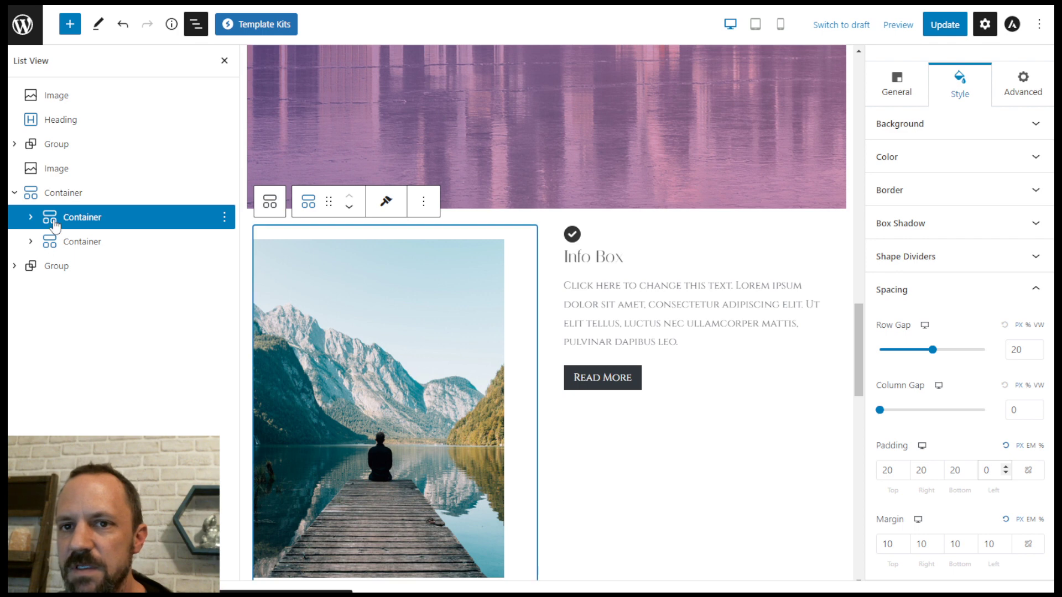
{"action": "left_click", "coordinate": [984, 541]}
{"action": "key", "text": "BackSpace"}
{"action": "key", "text": "BackSpace"}
{"action": "type", "text": "0"}
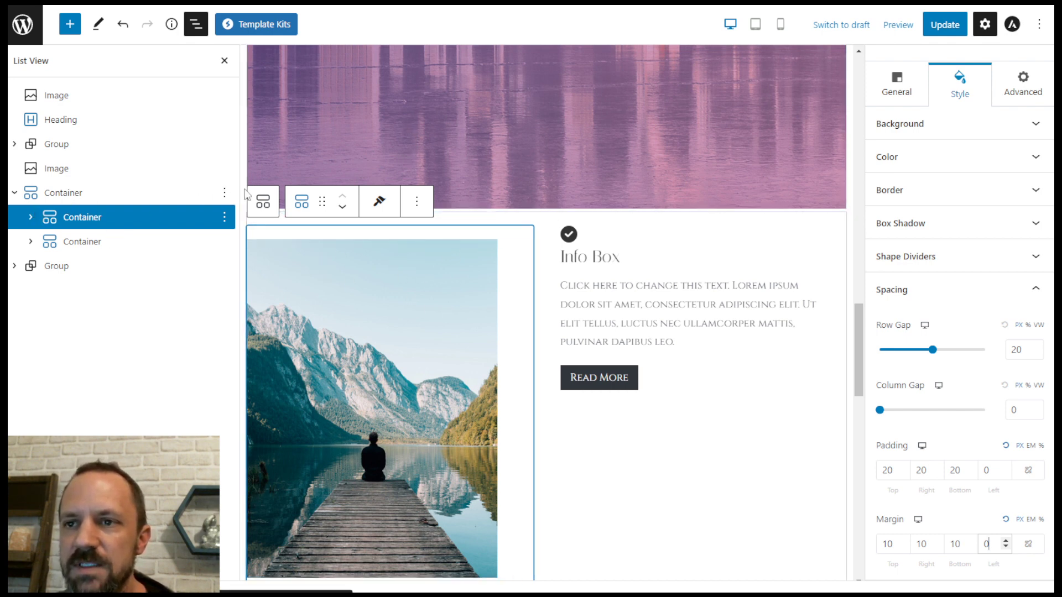
Set both the top margin and the top padding of the image container to 0
{"action": "double_click", "coordinate": [895, 545]}
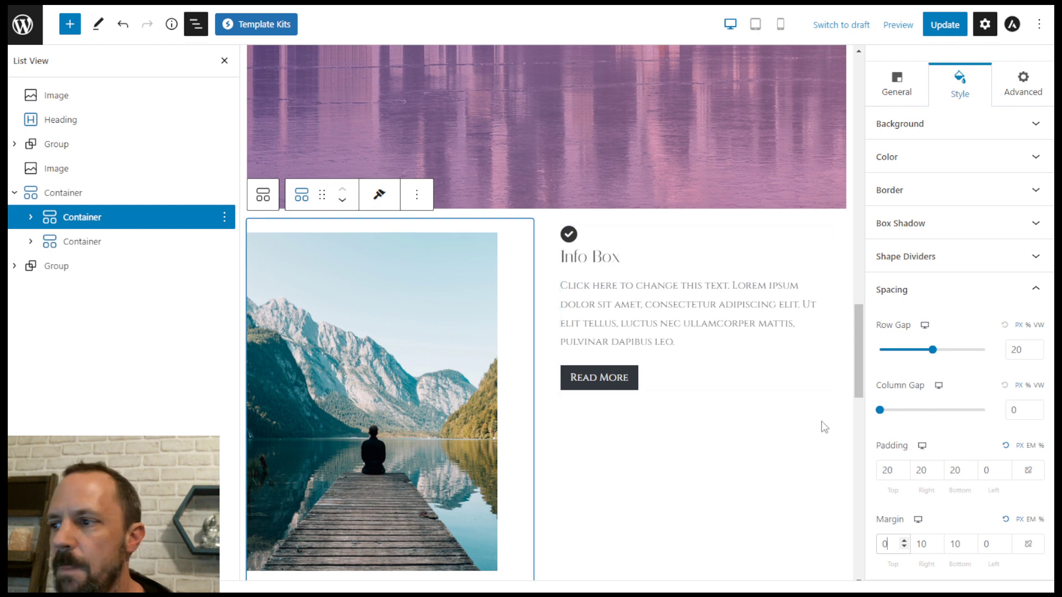
{"action": "double_click", "coordinate": [897, 470]}
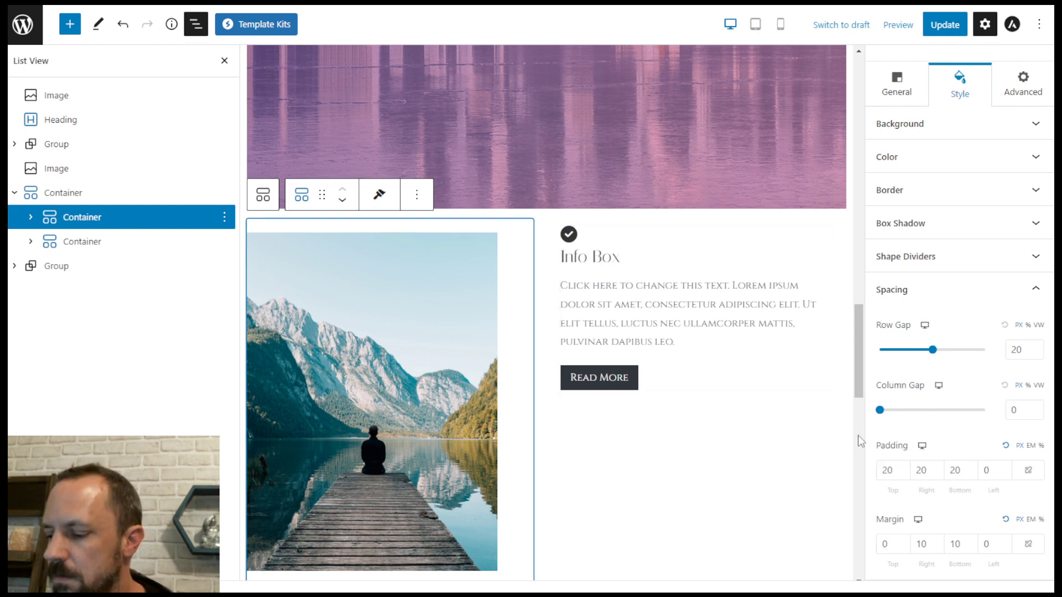
{"action": "double_click", "coordinate": [881, 469]}
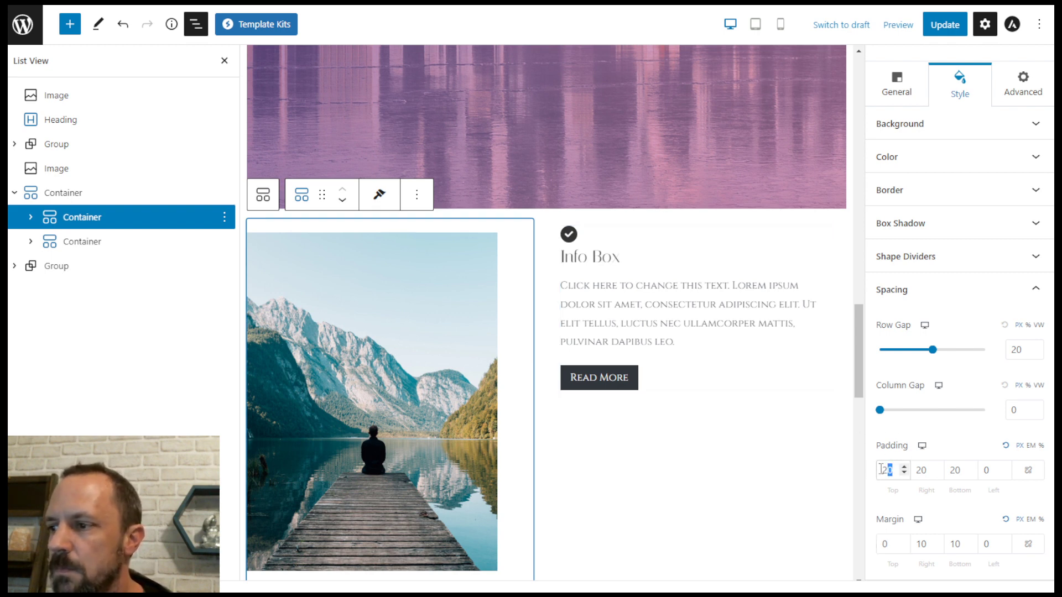
{"action": "type", "text": "0"}
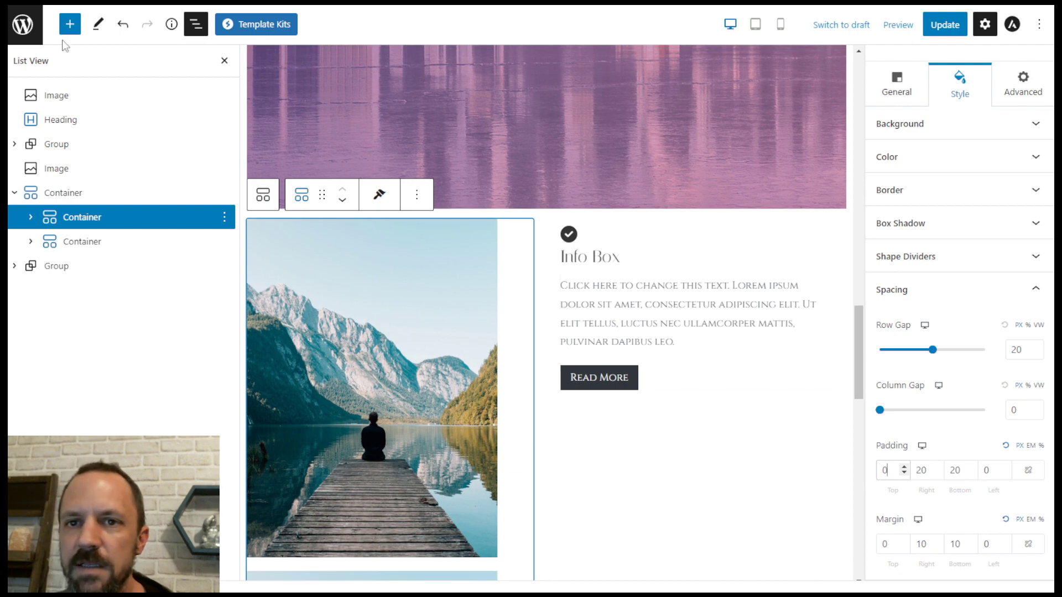
Select the outer container and set its top padding to 0
{"action": "left_click", "coordinate": [60, 193]}
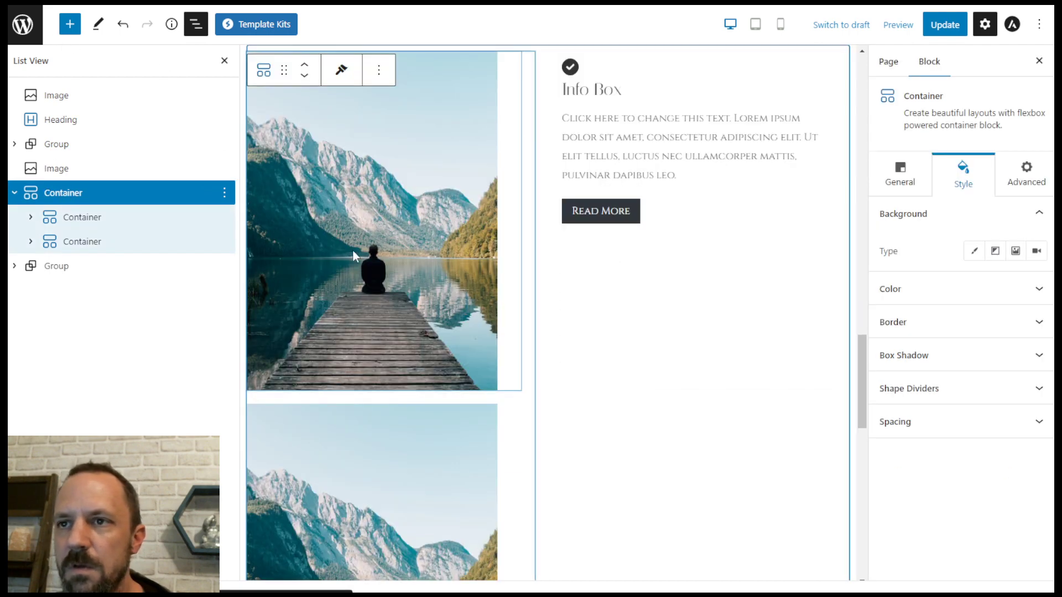
{"action": "scroll", "coordinate": [353, 250], "scroll_direction": "up", "scroll_amount": 3}
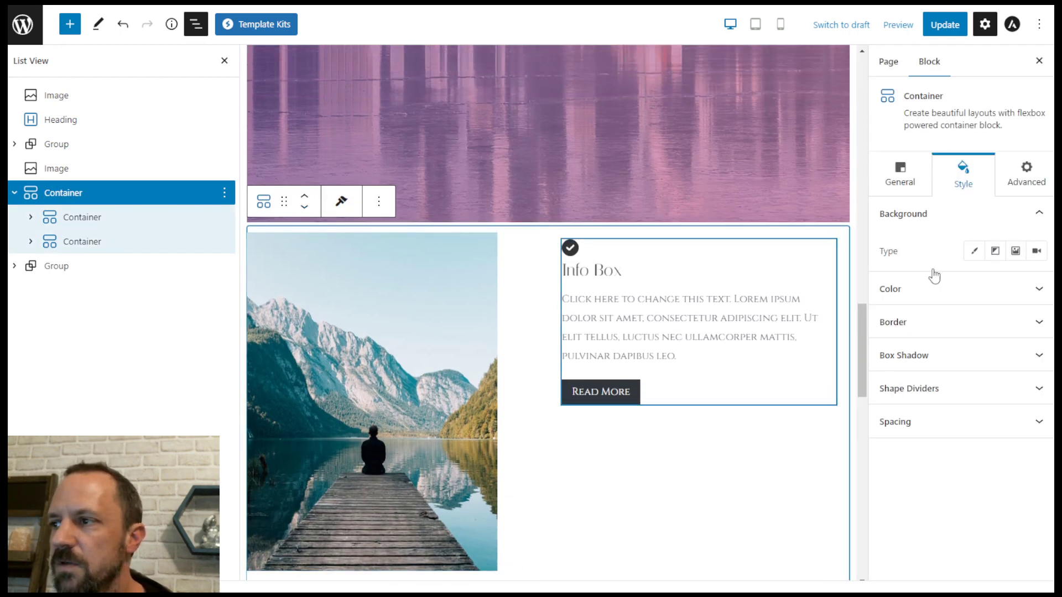
{"action": "left_click", "coordinate": [924, 430]}
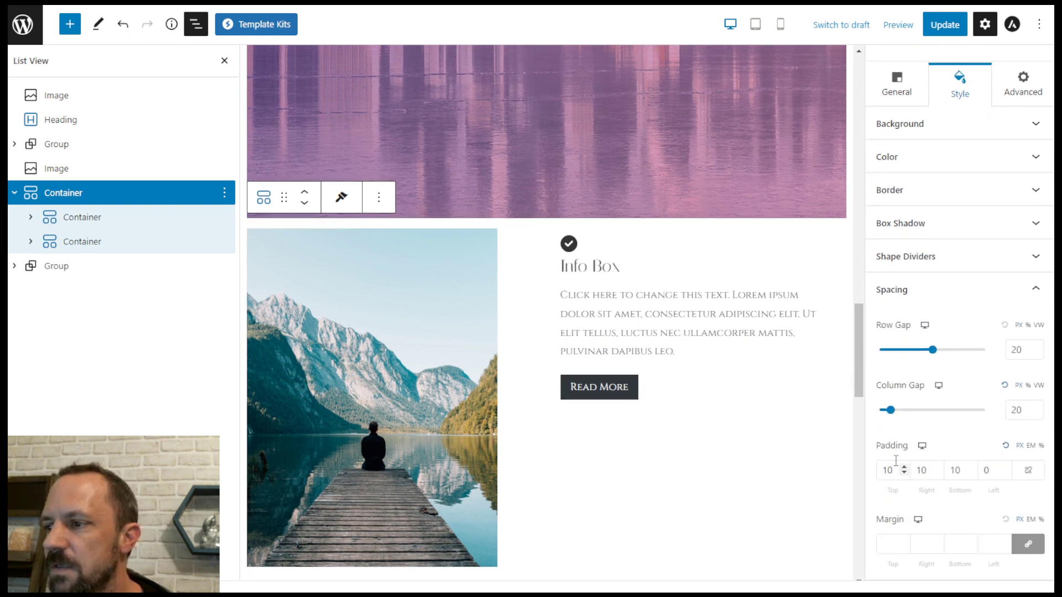
{"action": "double_click", "coordinate": [897, 470]}
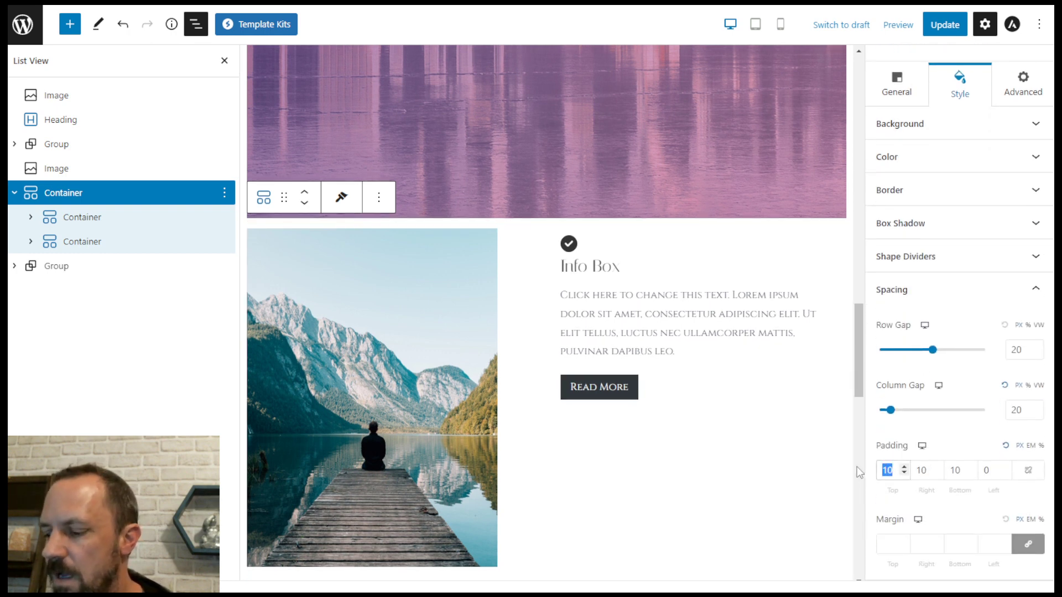
{"action": "type", "text": "0"}
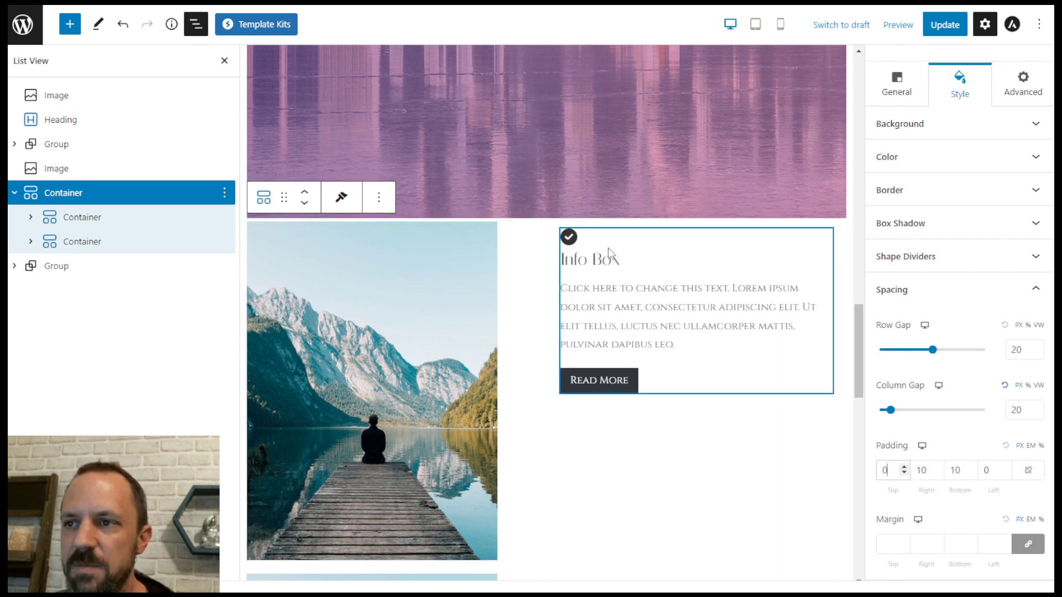
Compare the spacing settings of the info box container and the image container
{"action": "left_click", "coordinate": [77, 246]}
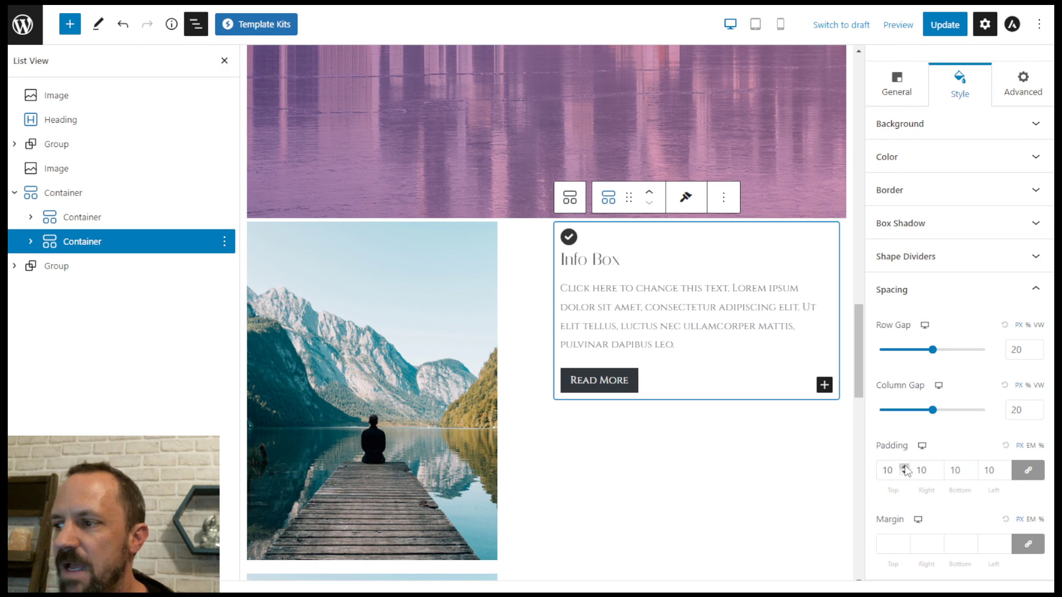
{"action": "left_click", "coordinate": [75, 217]}
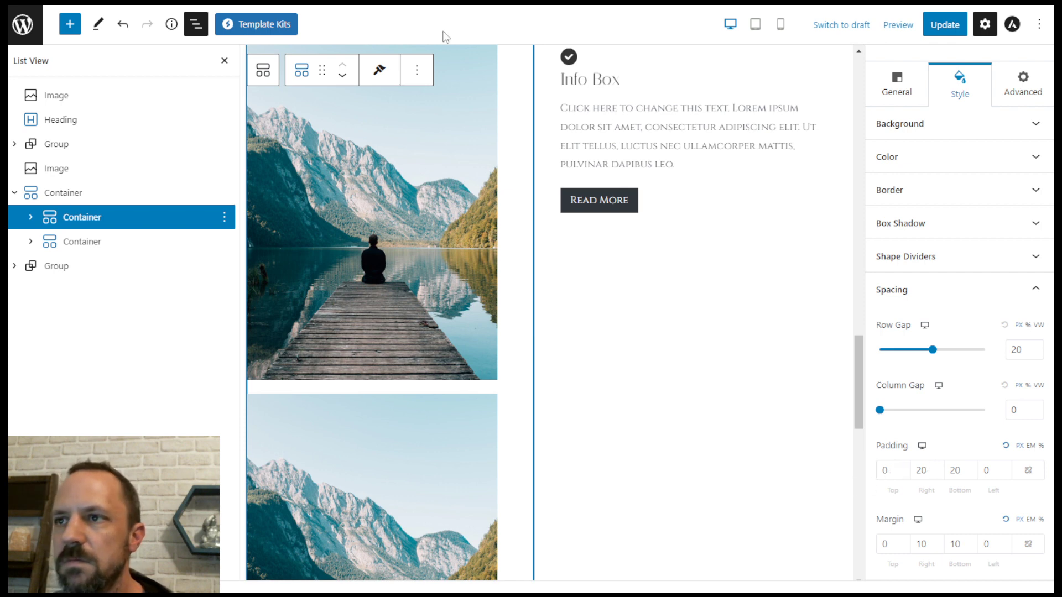
{"action": "left_click", "coordinate": [73, 243]}
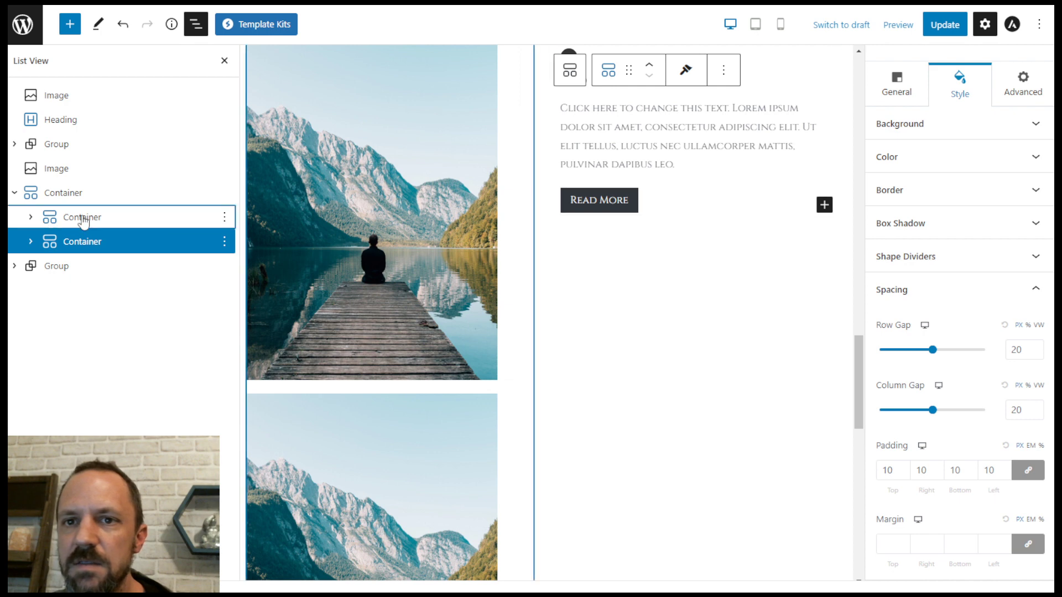
Set the image container's linked padding to 10 on all sides and link its margins at 0
{"action": "left_click", "coordinate": [159, 222]}
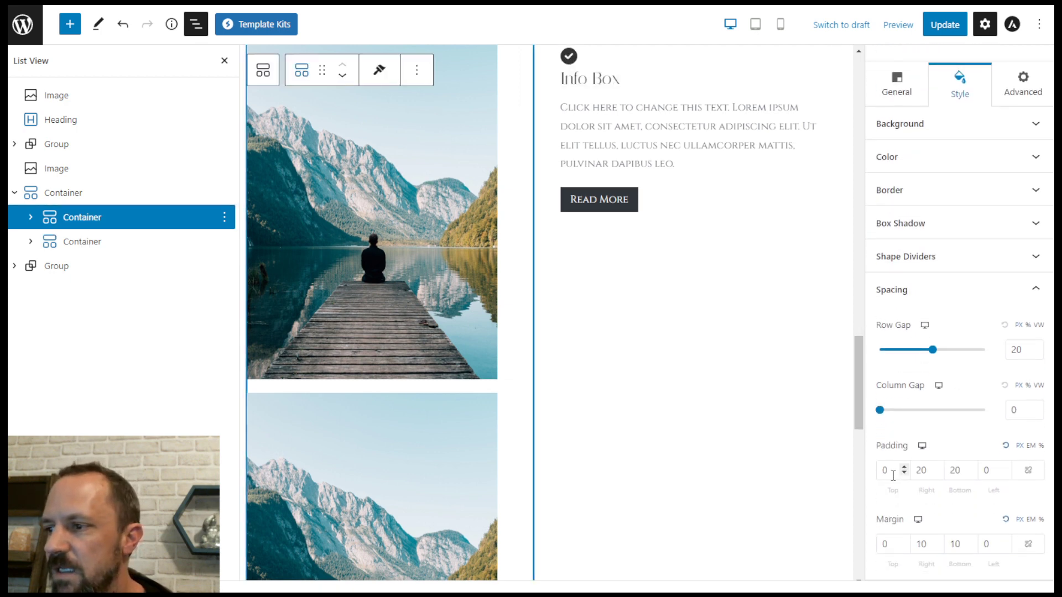
{"action": "left_click", "coordinate": [1027, 471]}
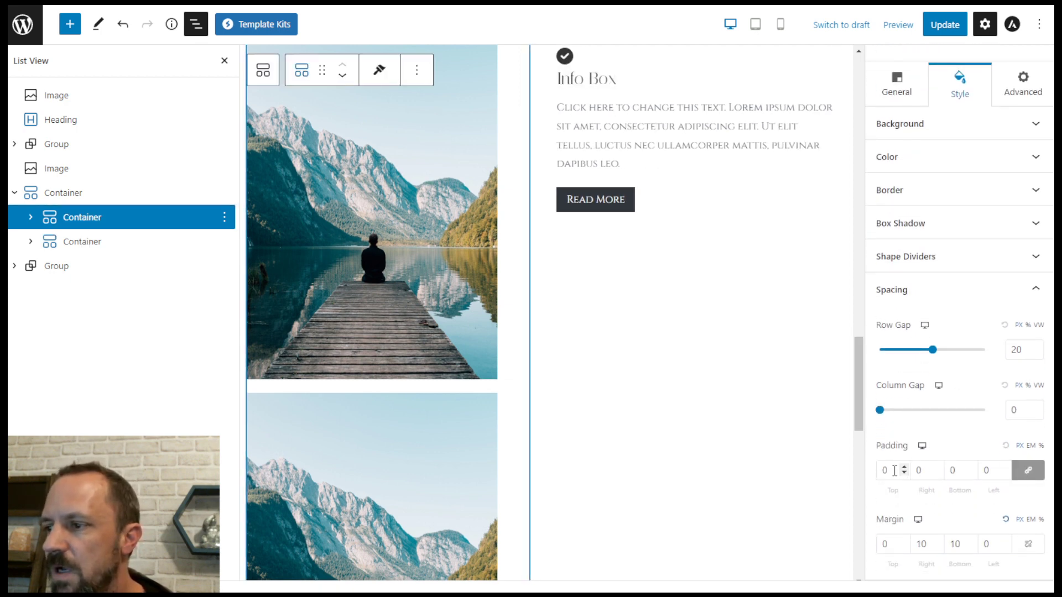
{"action": "type", "text": "10"}
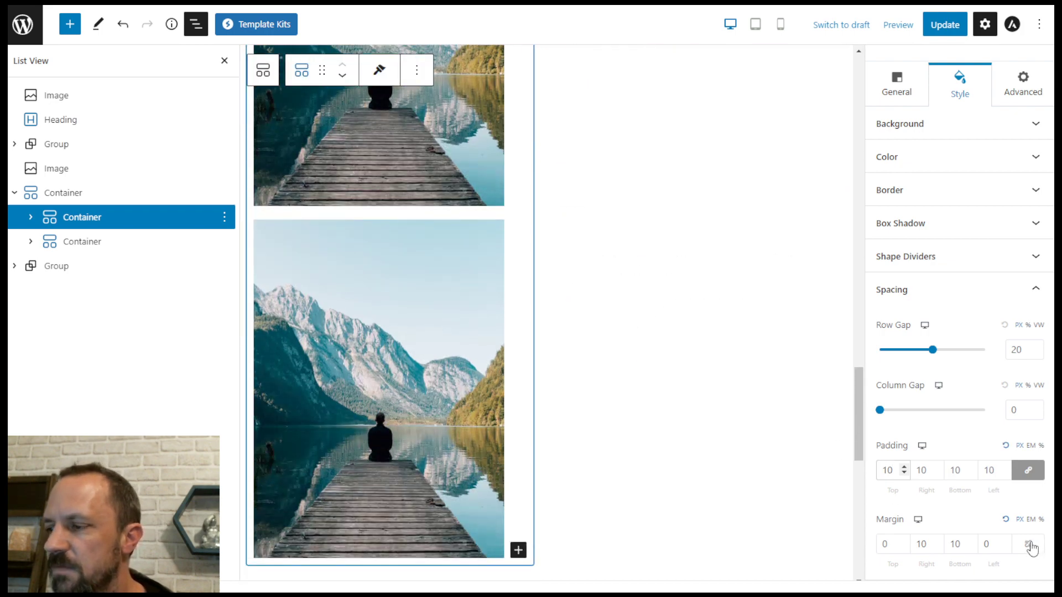
{"action": "left_click", "coordinate": [1029, 545]}
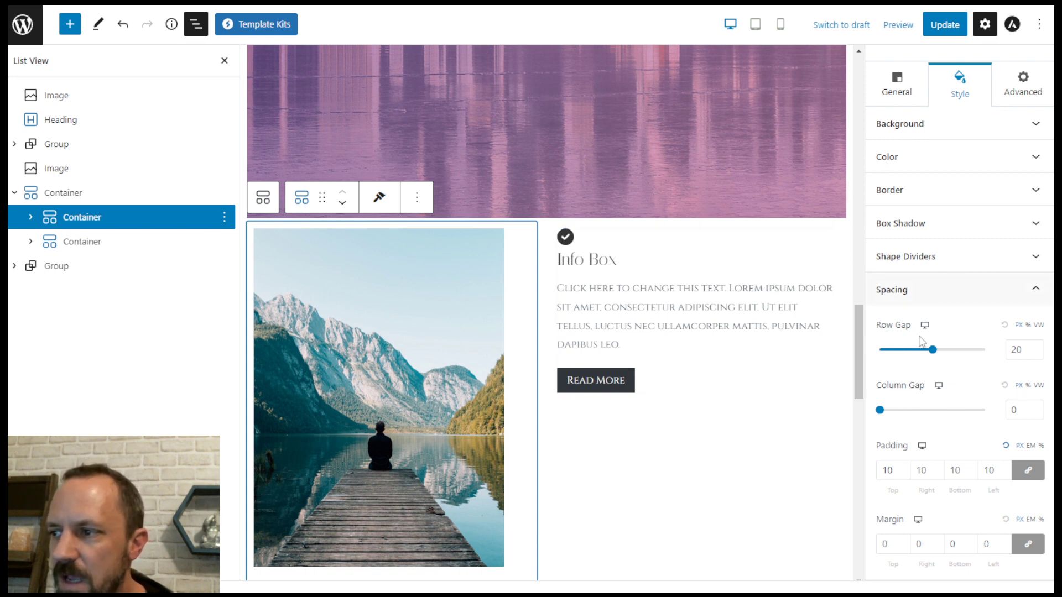
Try a column gap of 100 on the outer container, then reset the gap to its default
{"action": "left_click", "coordinate": [56, 193]}
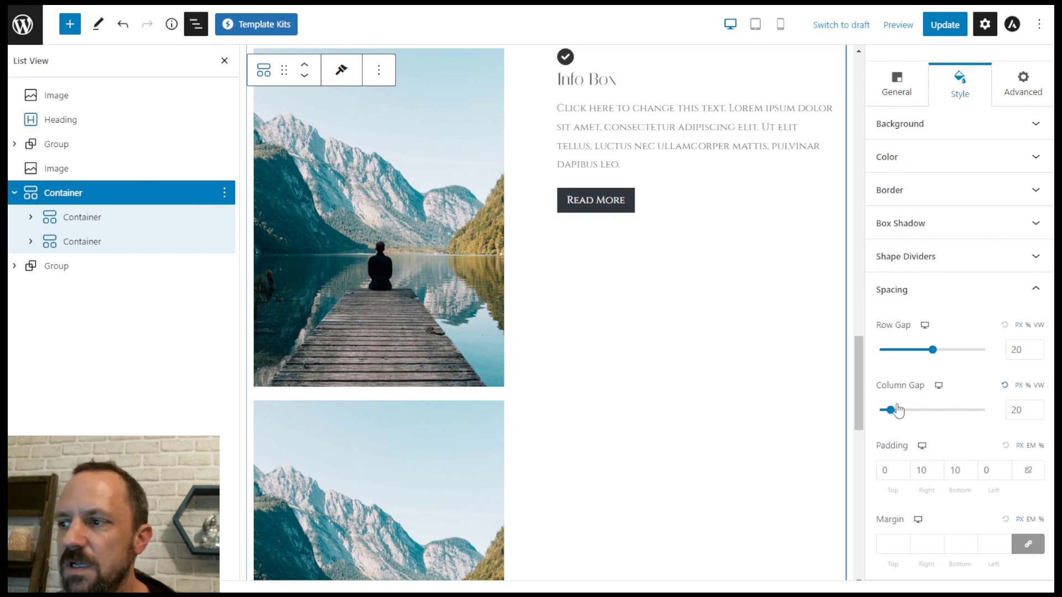
{"action": "left_click_drag", "start_coordinate": [891, 412], "coordinate": [933, 414]}
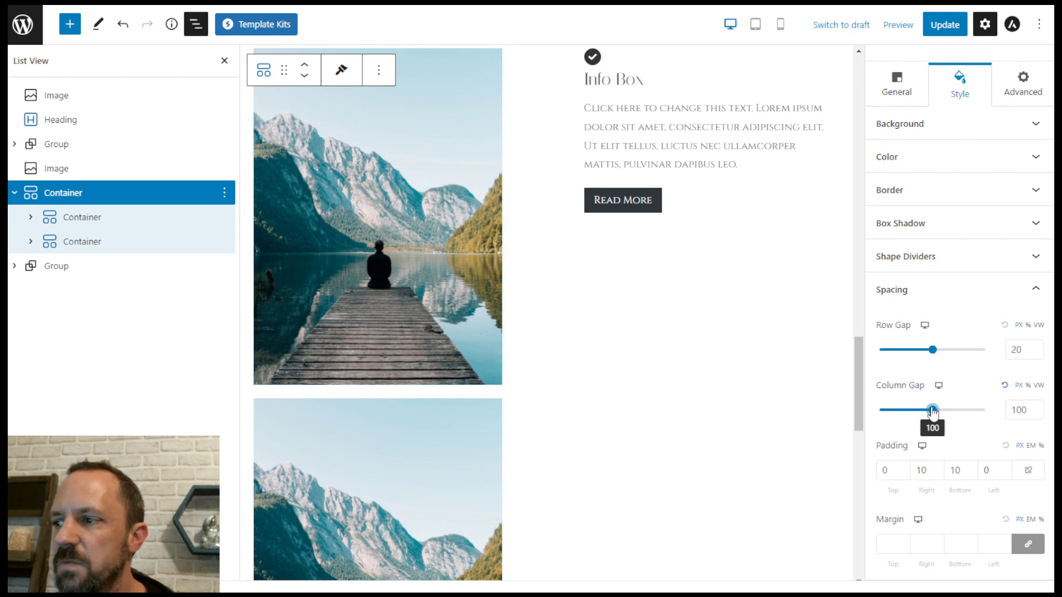
{"action": "left_click_drag", "start_coordinate": [933, 413], "coordinate": [912, 422]}
{"action": "left_click", "coordinate": [1003, 386]}
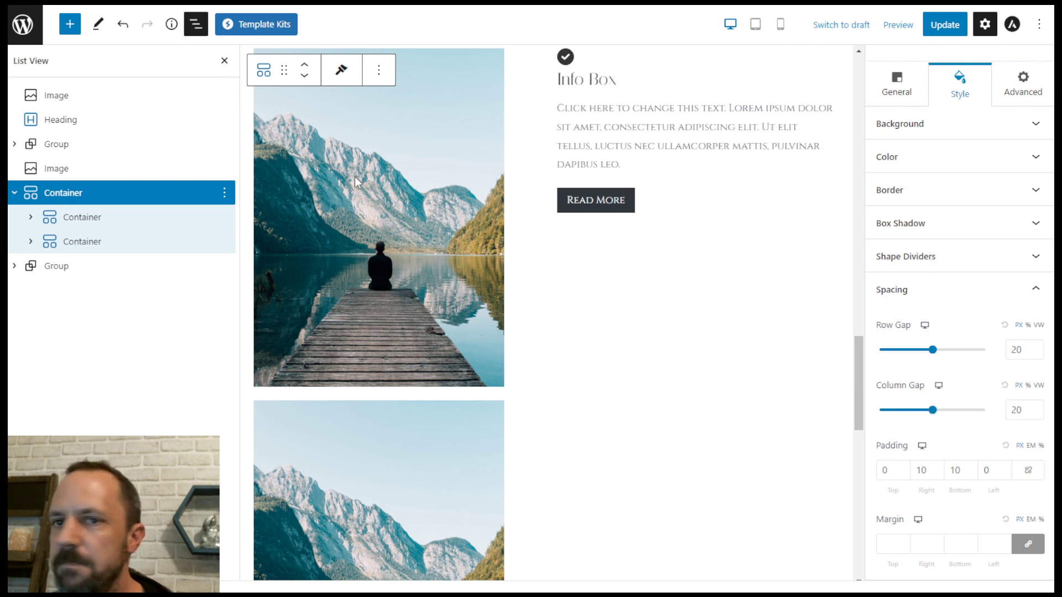
Try a row gap of 16 between the stacked lake images in the image container
{"action": "left_click", "coordinate": [63, 221]}
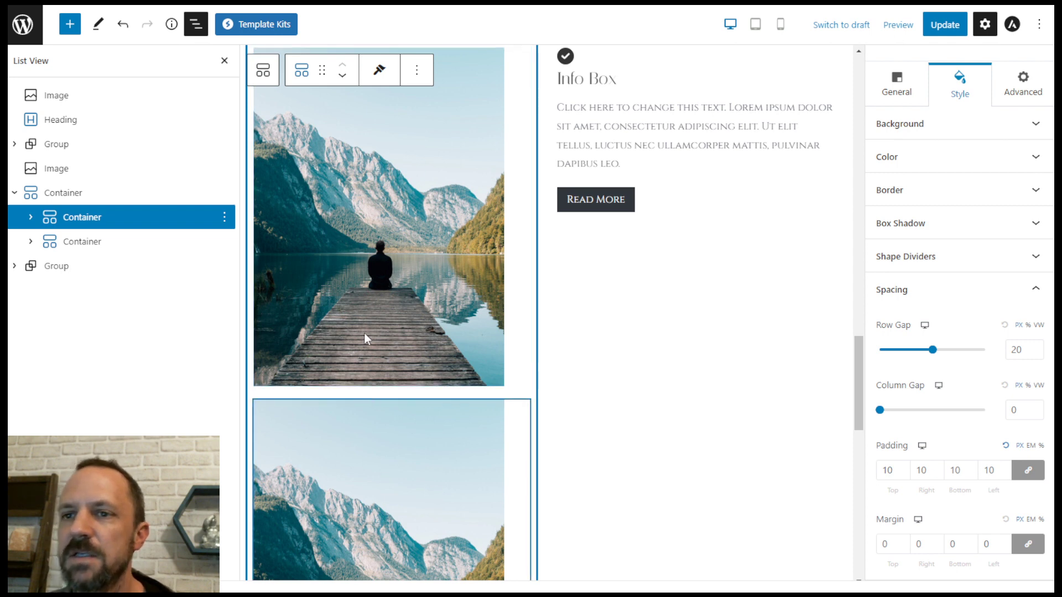
{"action": "left_click_drag", "start_coordinate": [935, 355], "coordinate": [883, 355]}
{"action": "right_click", "coordinate": [952, 354]}
{"action": "left_click", "coordinate": [954, 352]}
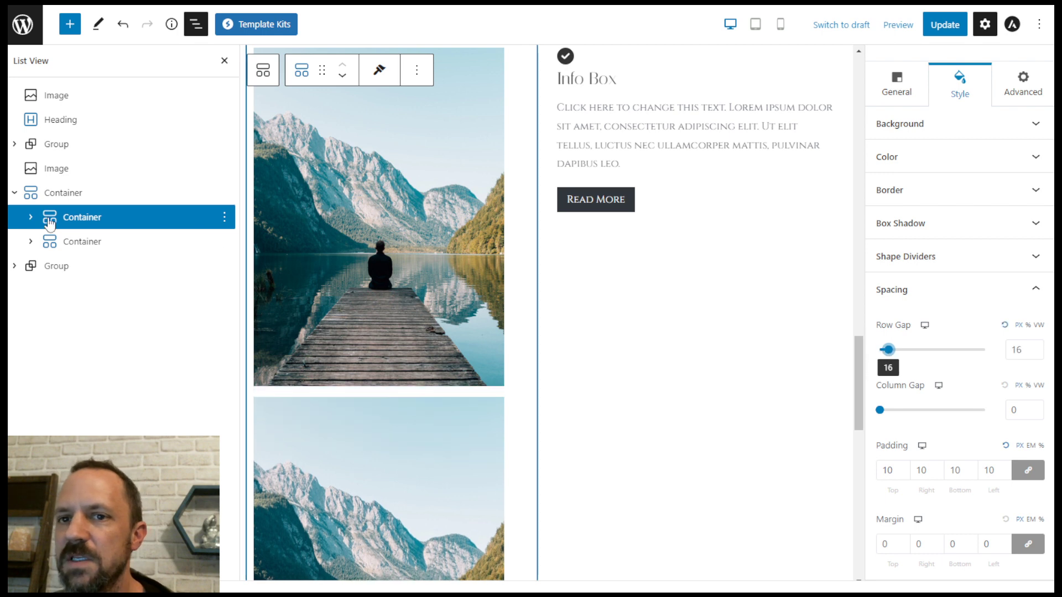
Review the image container's flex properties, including its direction and alignment
{"action": "left_click", "coordinate": [897, 91]}
{"action": "left_click", "coordinate": [925, 244]}
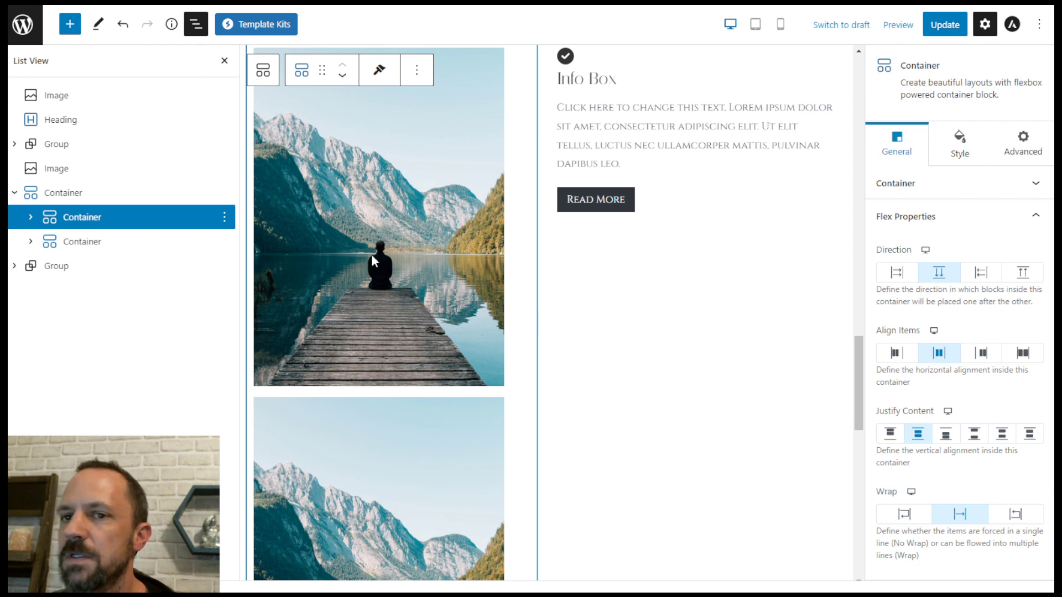
{"action": "left_click", "coordinate": [87, 220]}
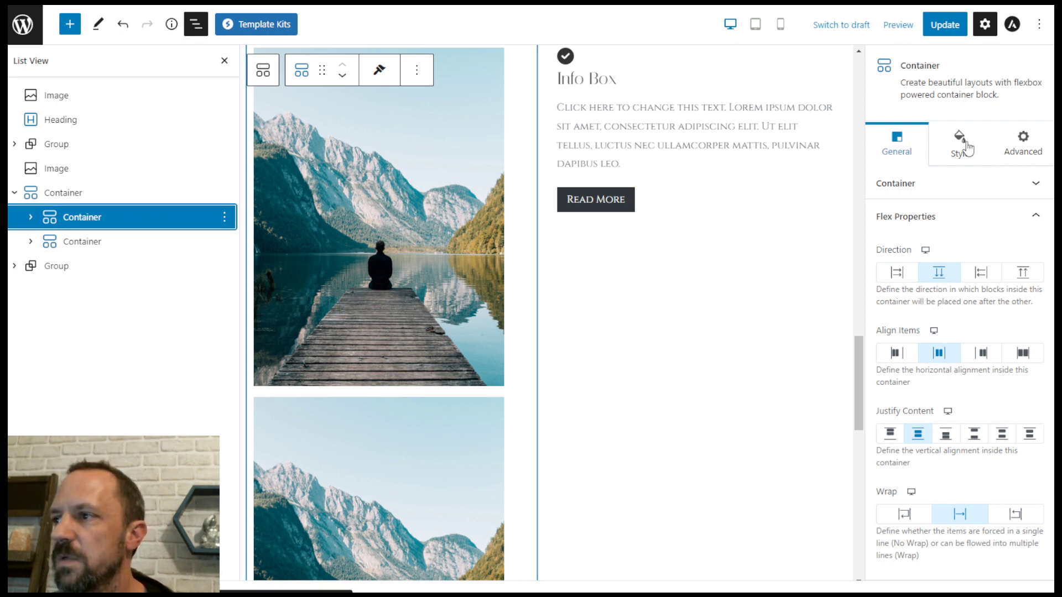
Try a row gap of 64 on the image container, then set it to 20
{"action": "left_click", "coordinate": [966, 147]}
{"action": "left_click_drag", "start_coordinate": [892, 415], "coordinate": [915, 423]}
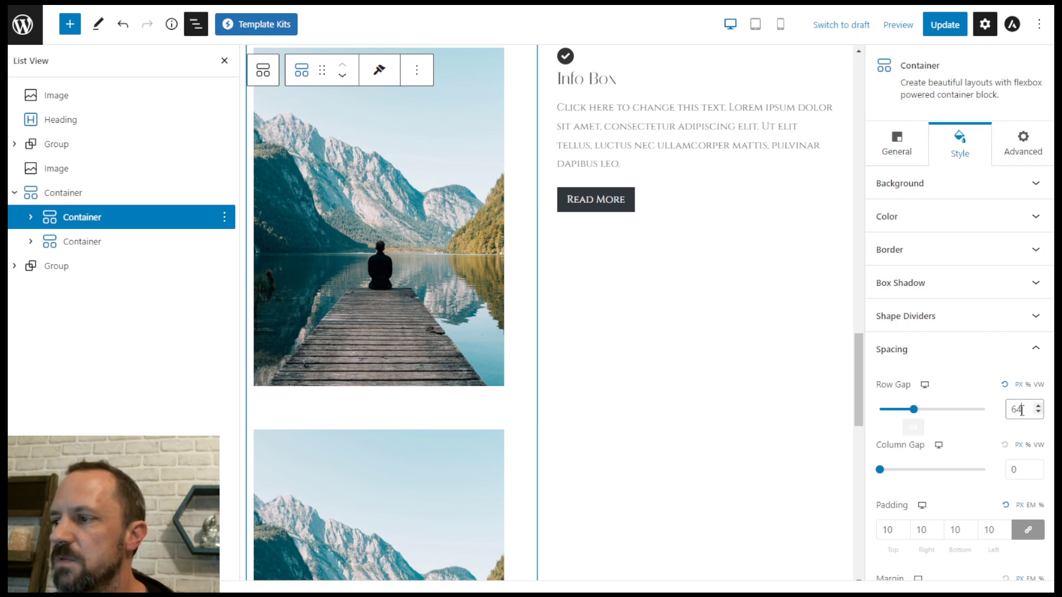
{"action": "type", "text": "20"}
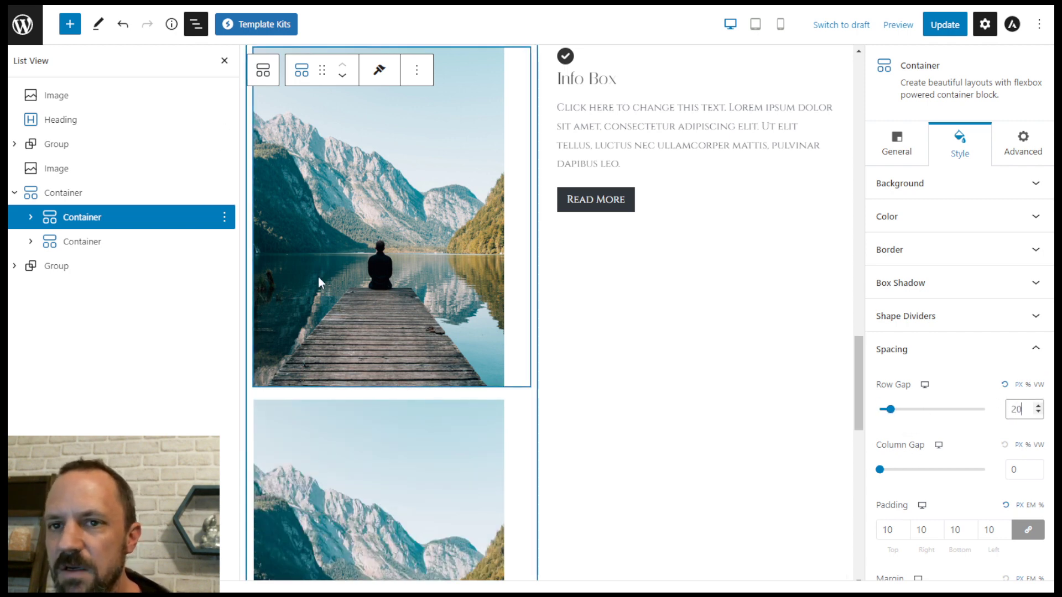
Select the info box container and review its gap, padding and margin settings
{"action": "left_click", "coordinate": [67, 241]}
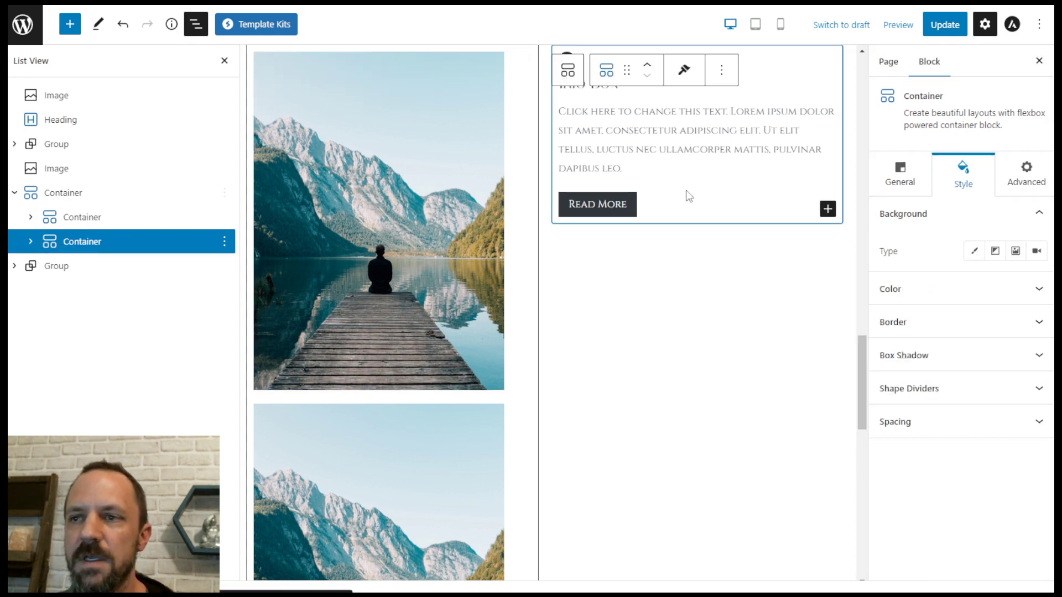
{"action": "left_click", "coordinate": [940, 425]}
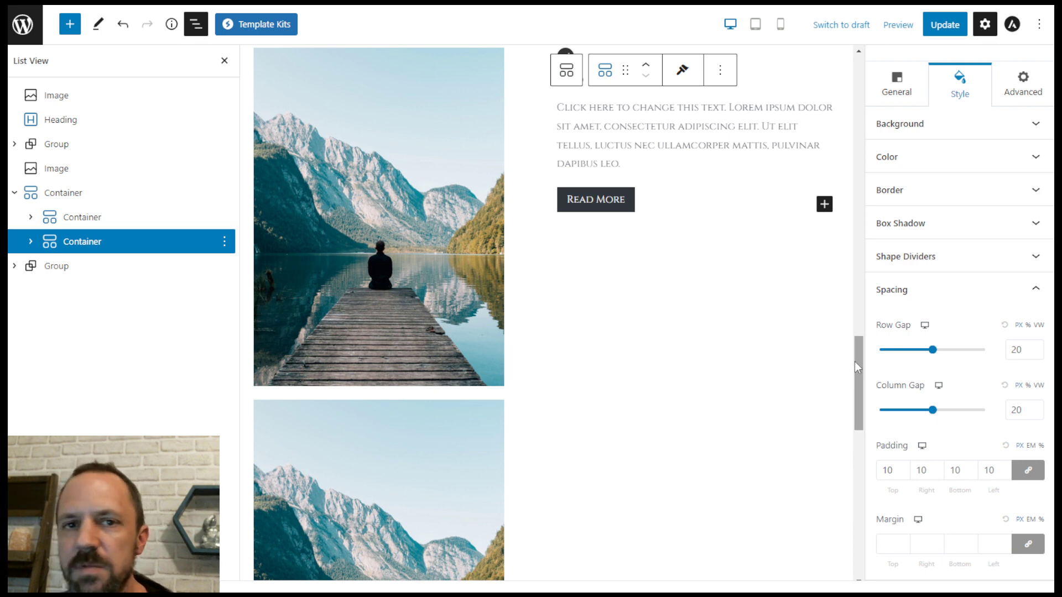
{"action": "left_click_drag", "start_coordinate": [857, 361], "coordinate": [857, 399]}
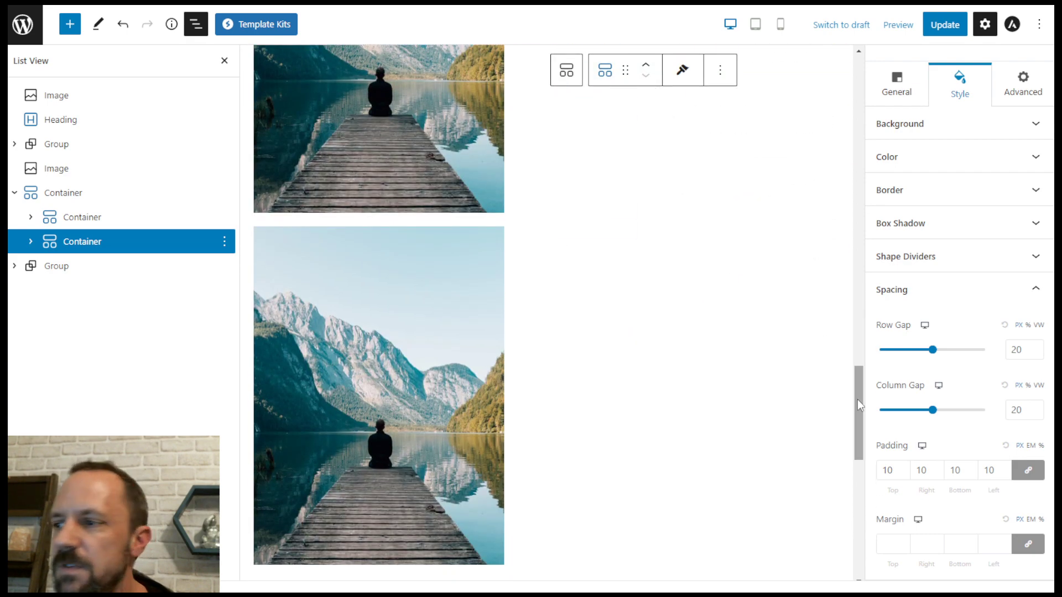